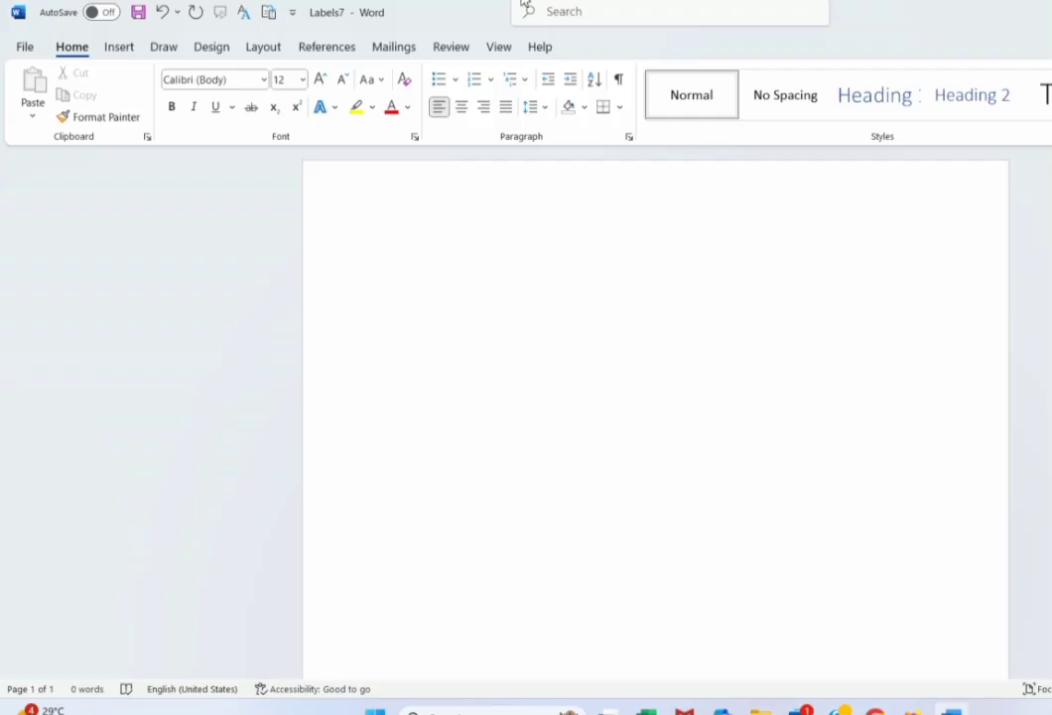
Step: Start a sheet of mailing labels and enter ABC COMPANY with its town and district as the three-line label address
left_click(394, 49)
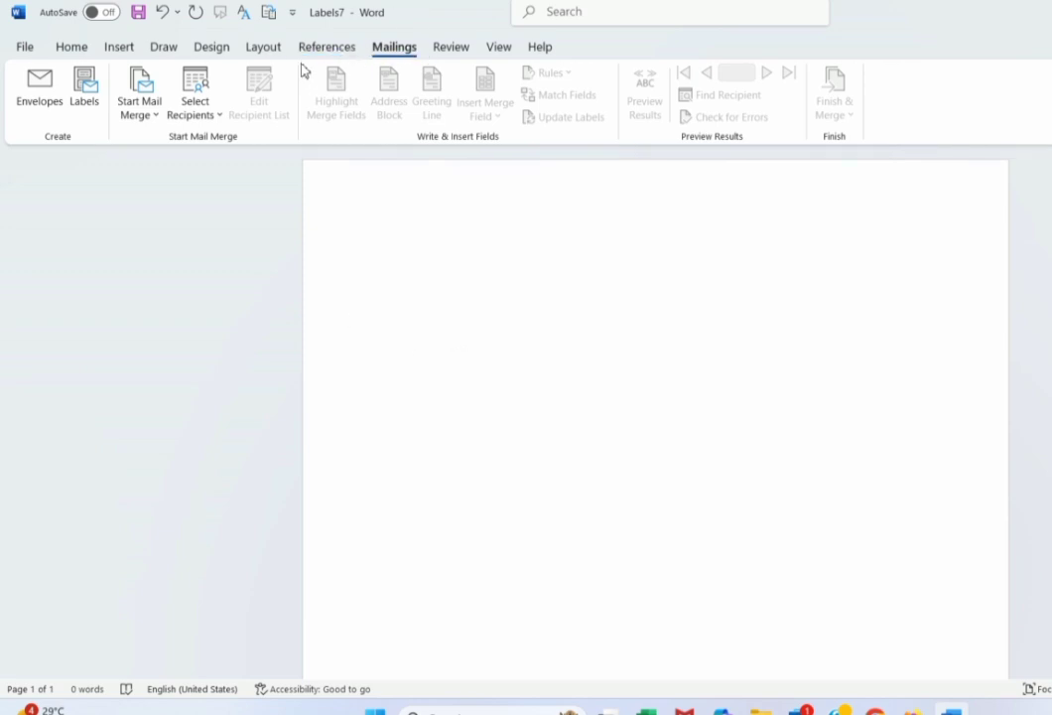
left_click(341, 47)
left_click(383, 47)
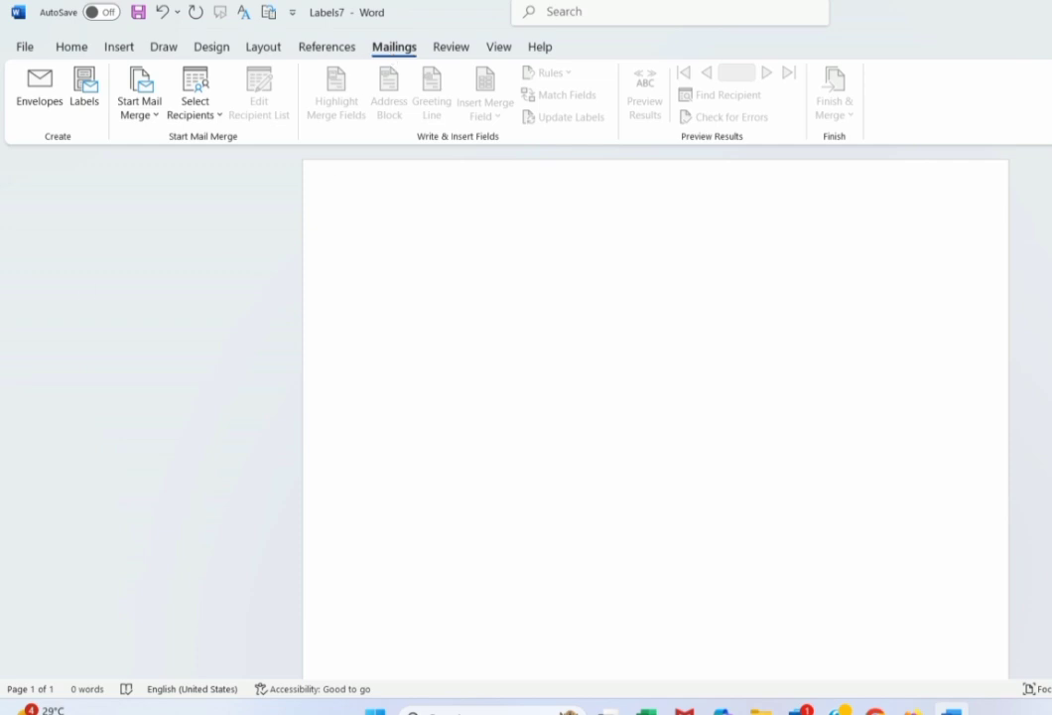
left_click(84, 90)
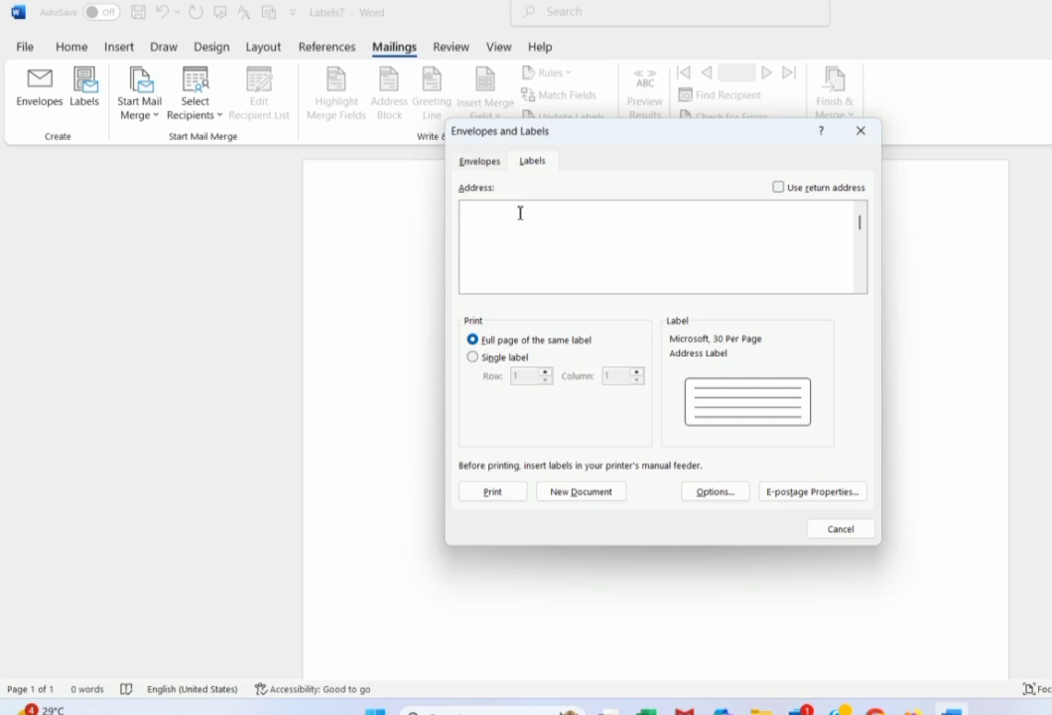
type("ABC COMPANY")
key("Return")
type("PERUNAD")
key("Return")
type("PATHANAMTHITTA")
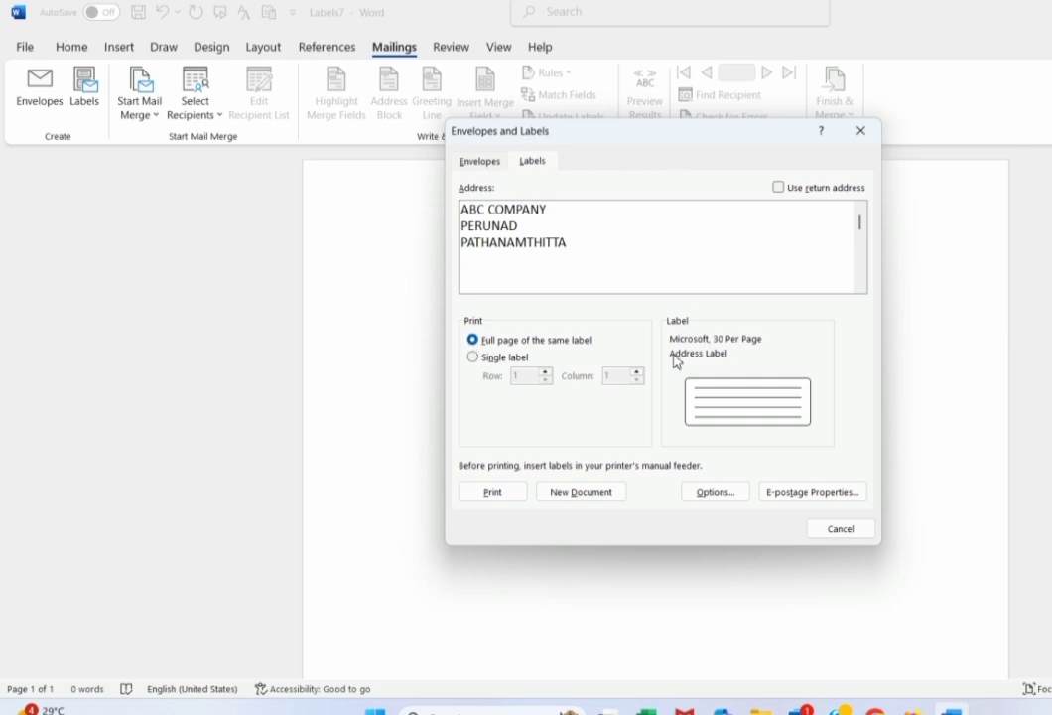
Step: Generate a full page of the ABC COMPANY labels in a new document and look over the sheet
left_click(569, 492)
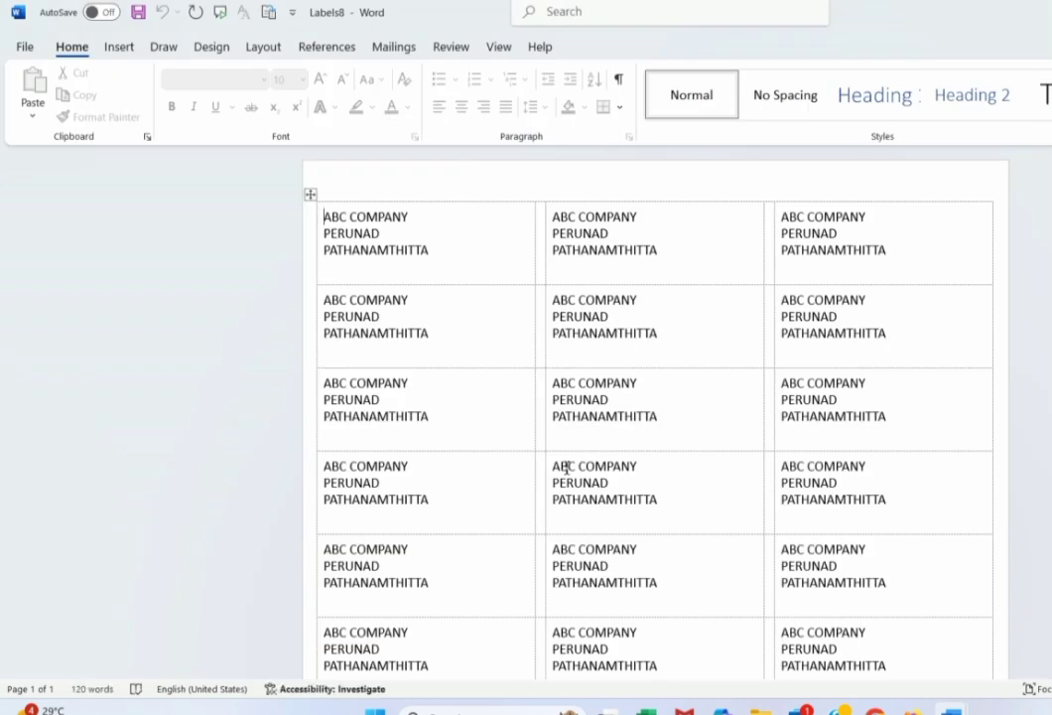
scroll(566, 466, "down", 3)
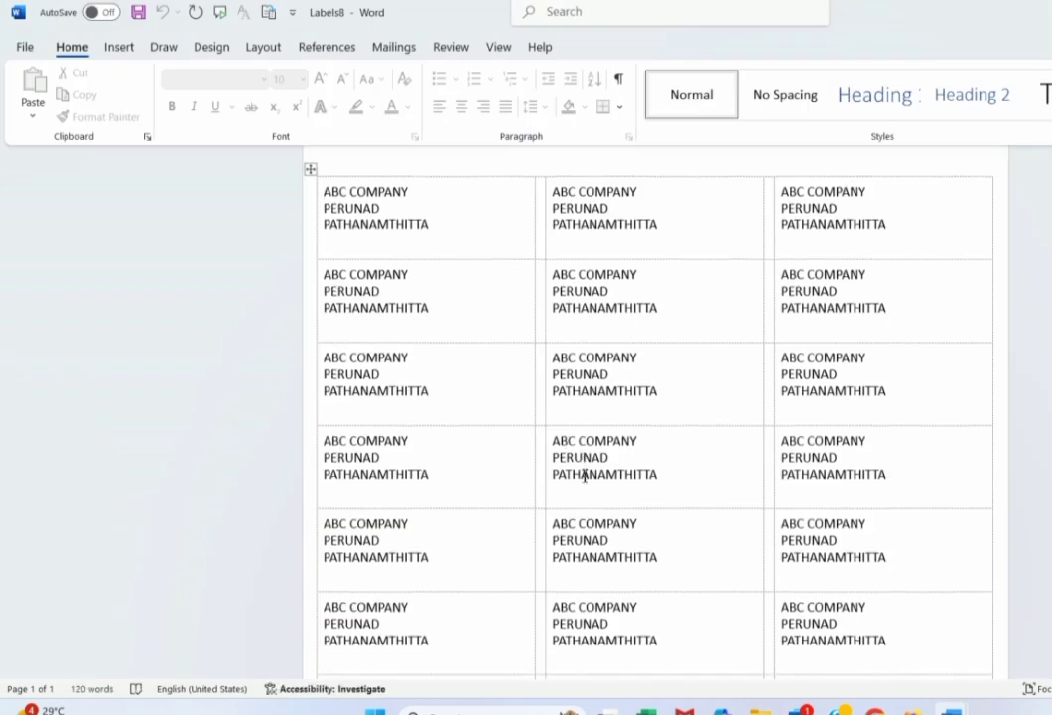
scroll(591, 480, "up", 8)
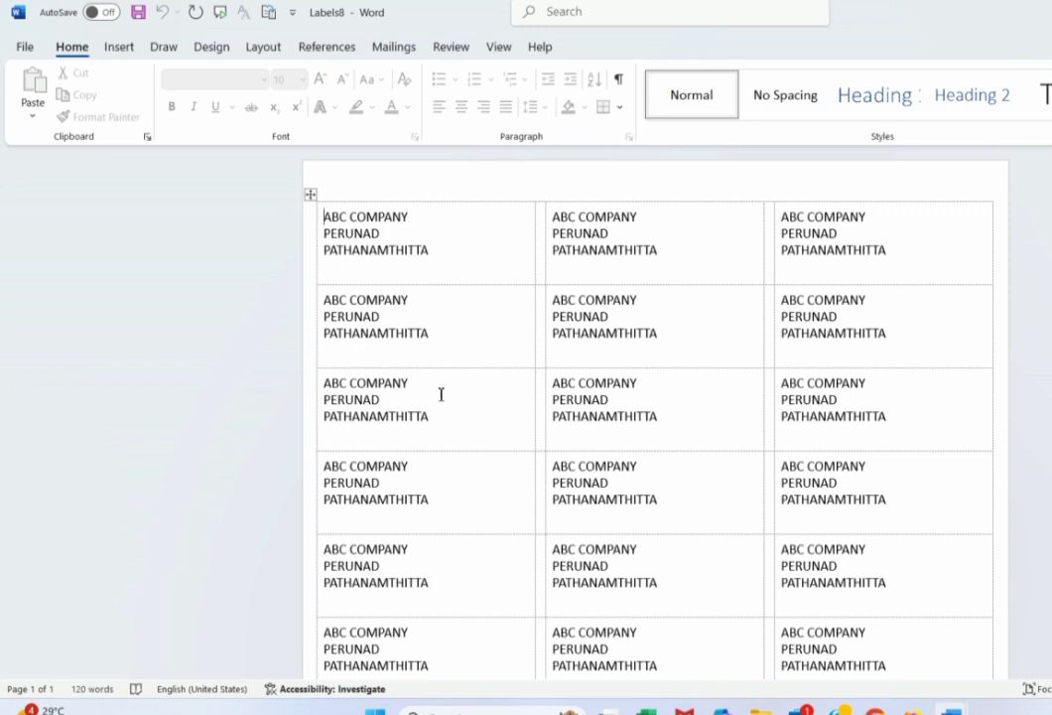
Step: Select the middle column of labels and delete its rows to clear the whole label table from the page
left_click(311, 197)
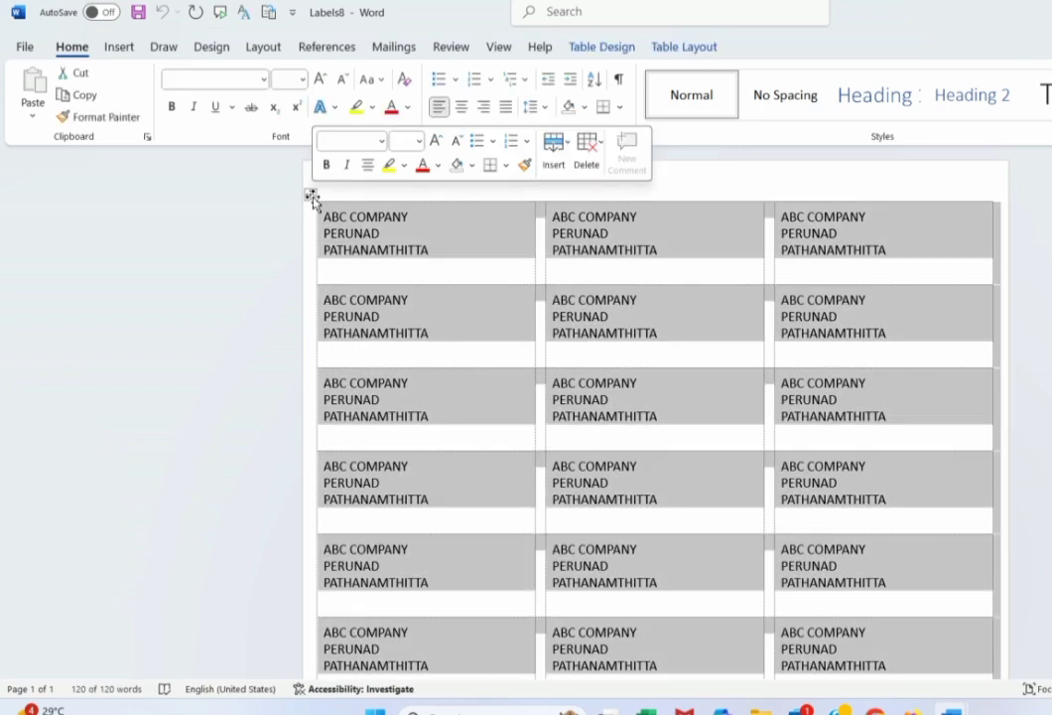
left_click(736, 188)
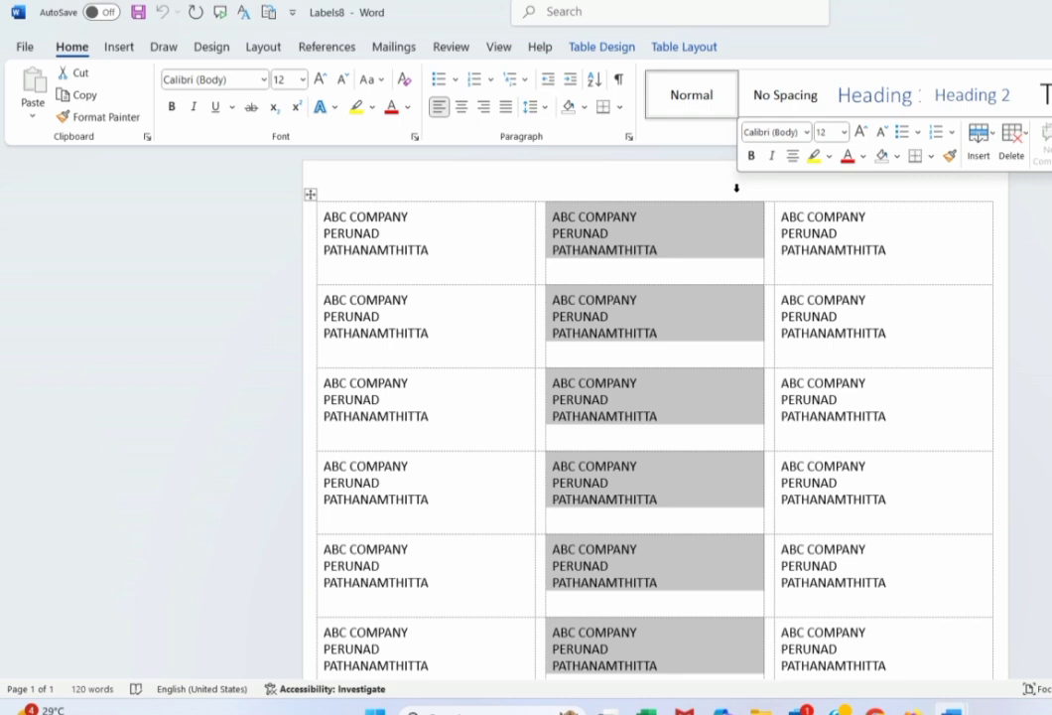
left_click(681, 47)
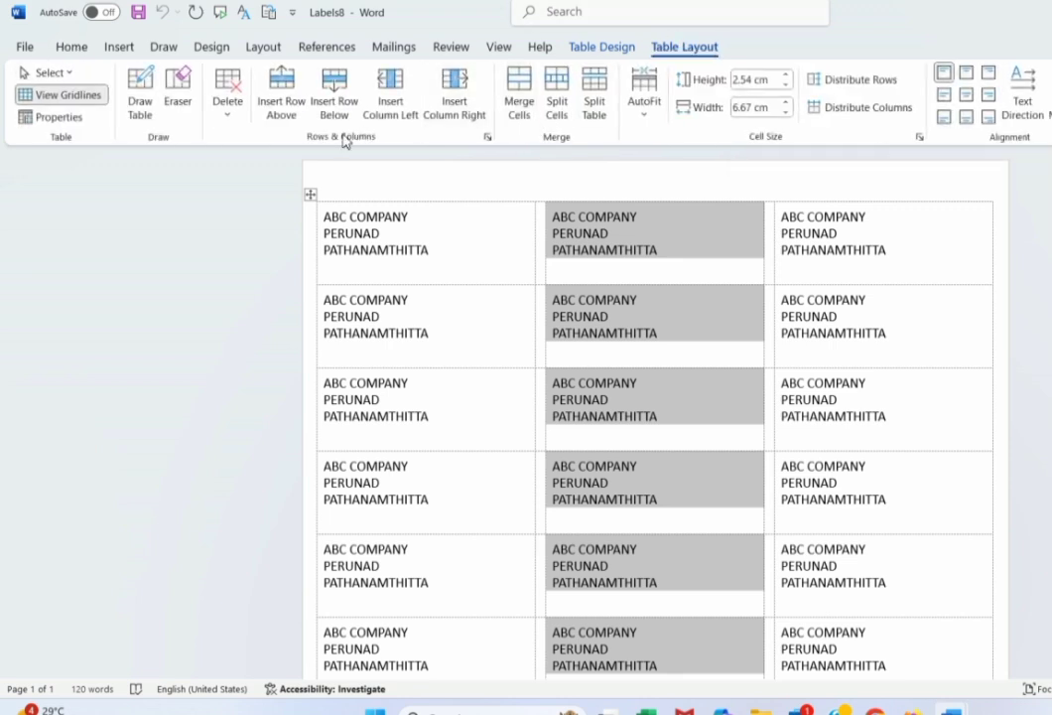
left_click(229, 105)
left_click(276, 168)
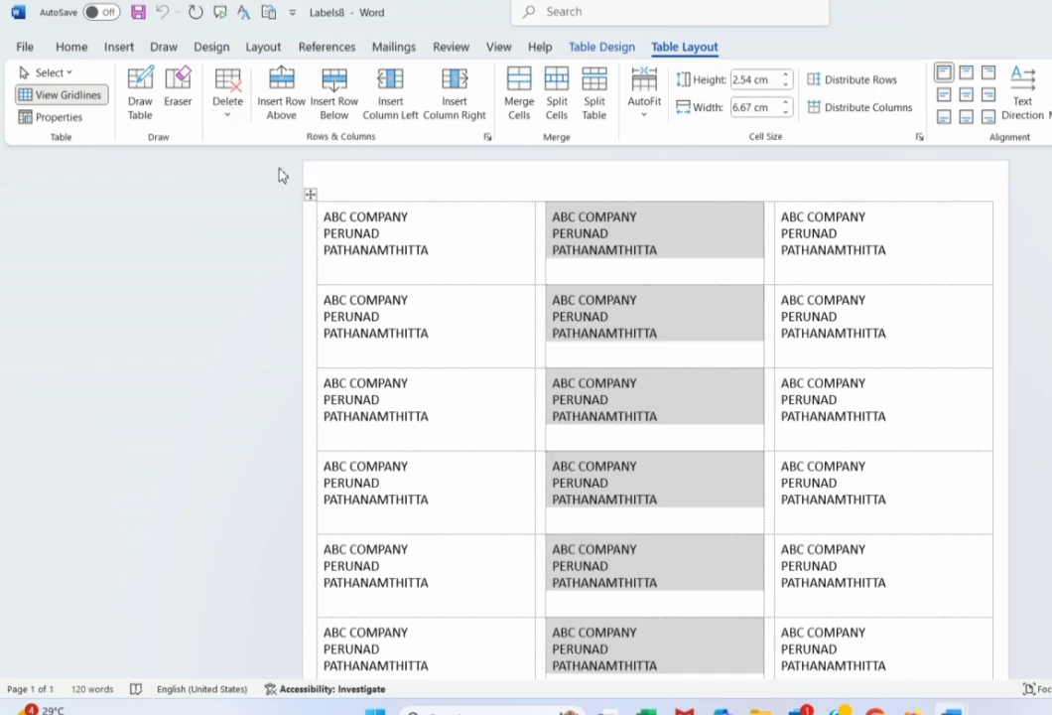
left_click(231, 107)
left_click(256, 195)
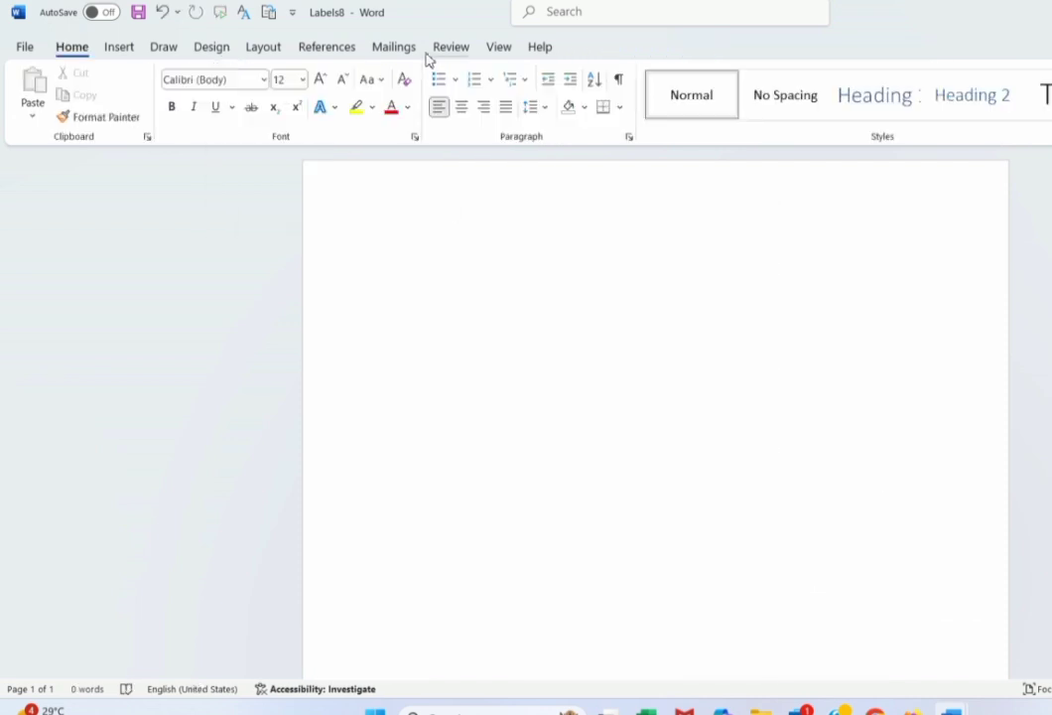
Step: Start another sheet of labels and enter ABC COMPANY LTD with its town on the second line of the address
left_click(396, 50)
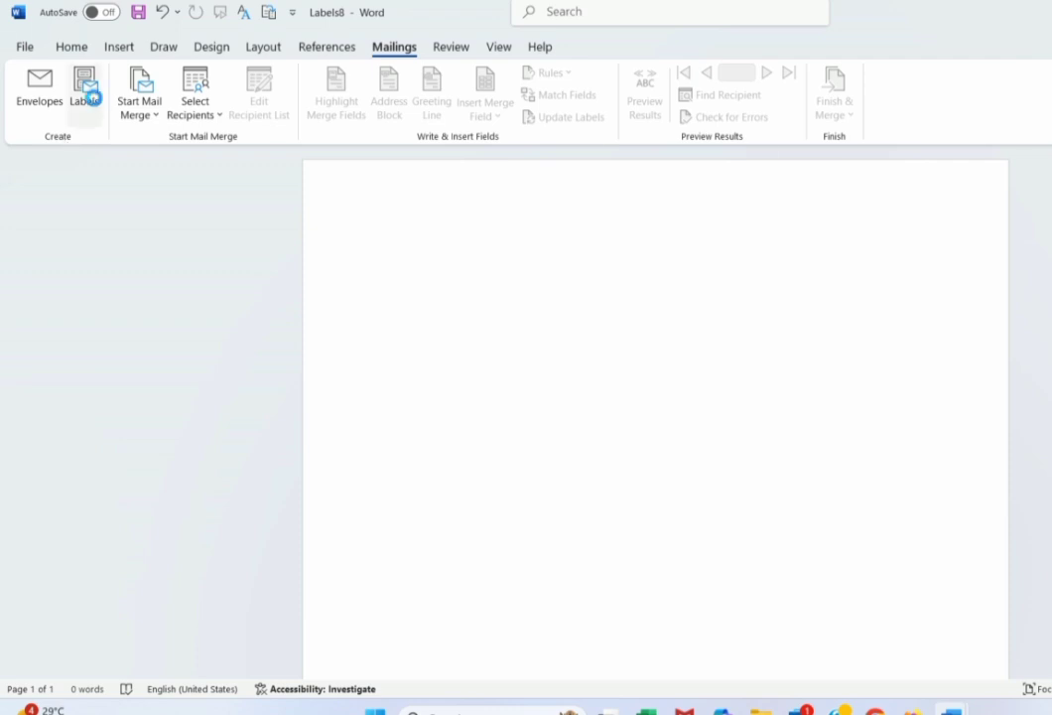
left_click(90, 100)
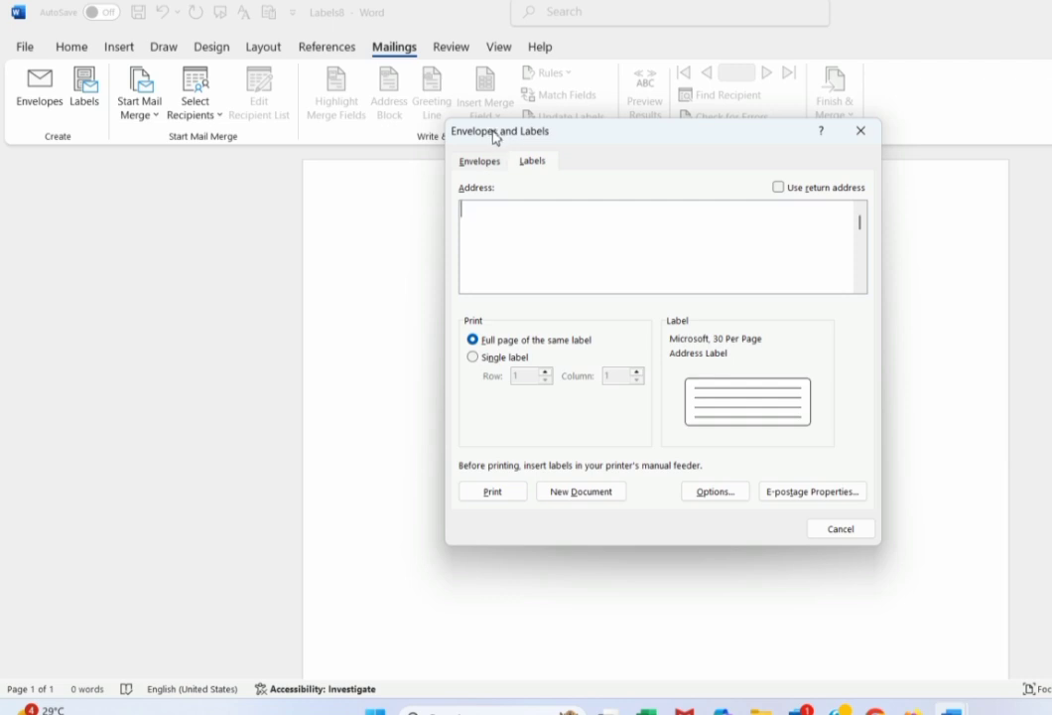
left_click(484, 222)
type("ABC COMPANY LTD")
key("Return")
type("PERUNAF")
key("Return")
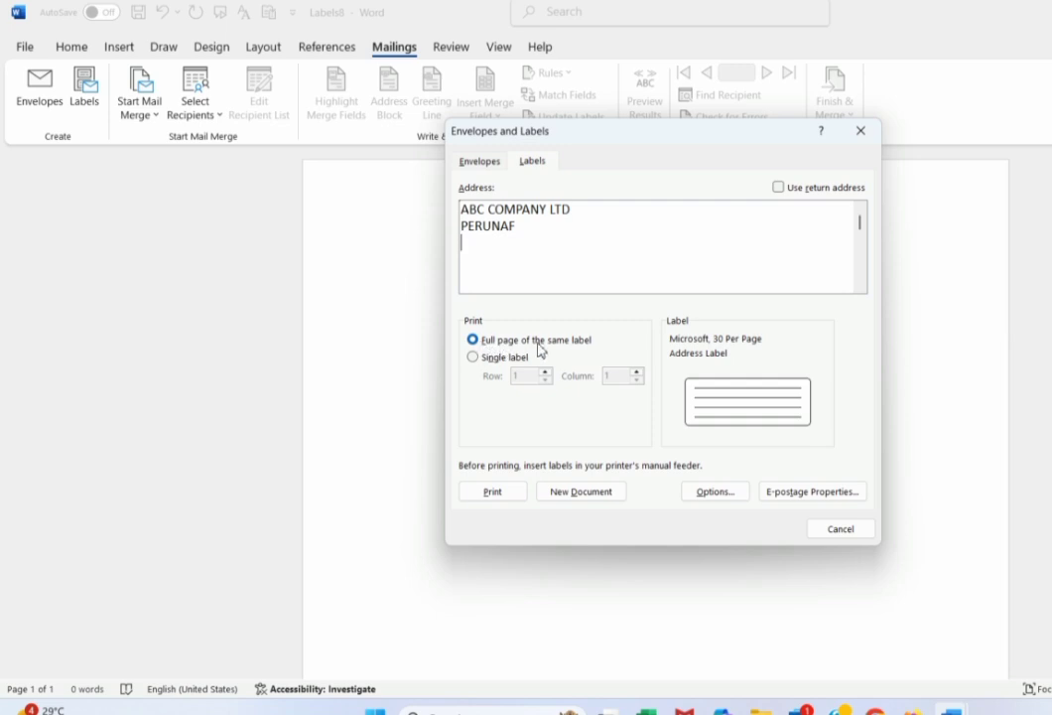
Step: Generate a full page of the ABC COMPANY LTD labels in a new document and check it down to the last row
left_click(592, 495)
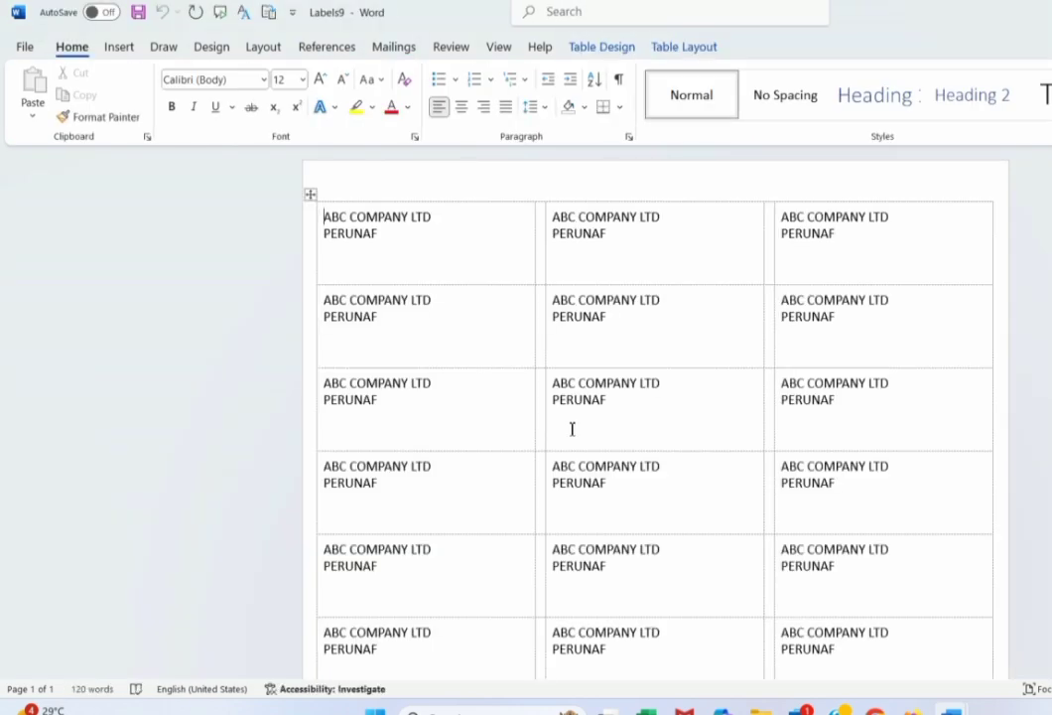
scroll(573, 428, "down", 2)
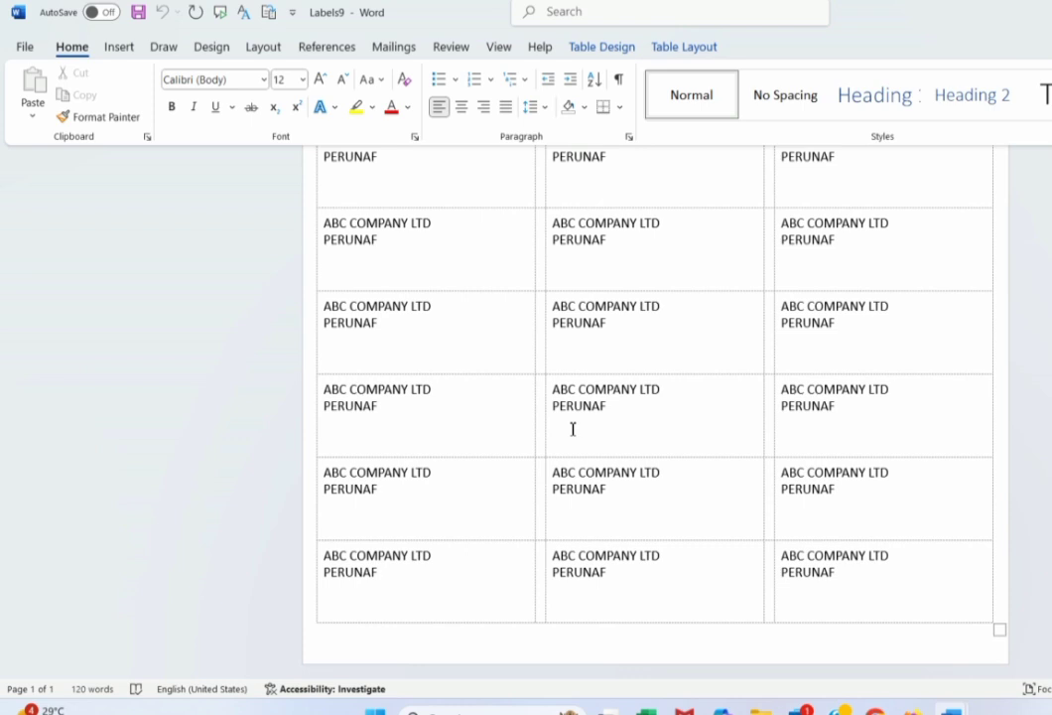
scroll(573, 428, "up", 3)
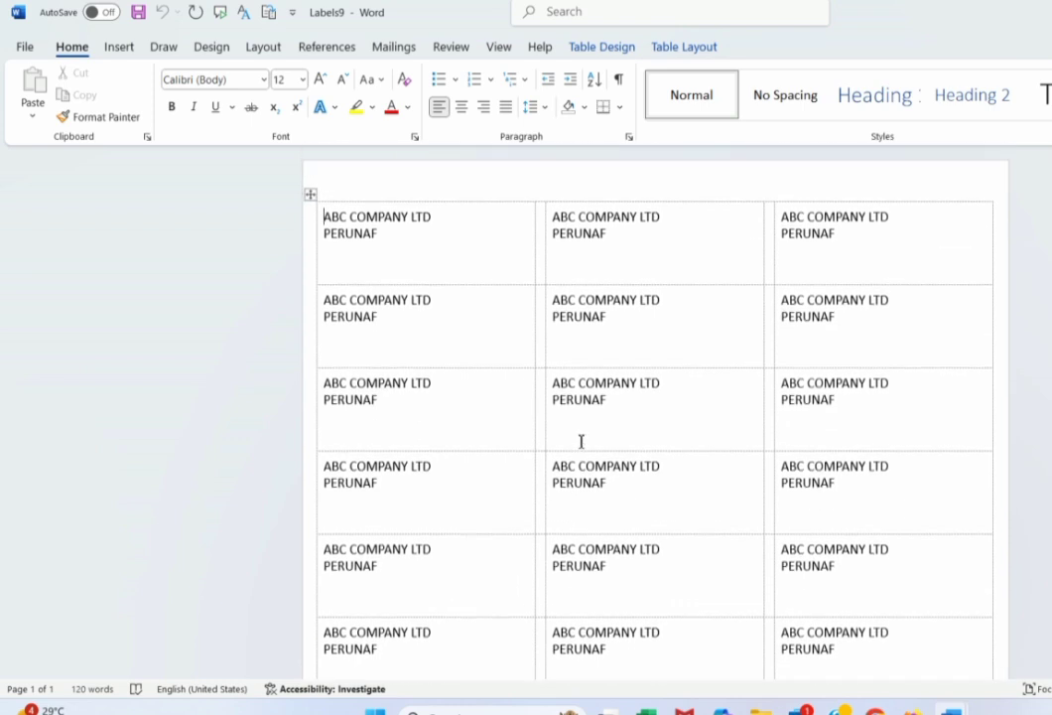
Step: Delete the entire table of ABC COMPANY LTD labels from the document
left_click(687, 47)
left_click(231, 109)
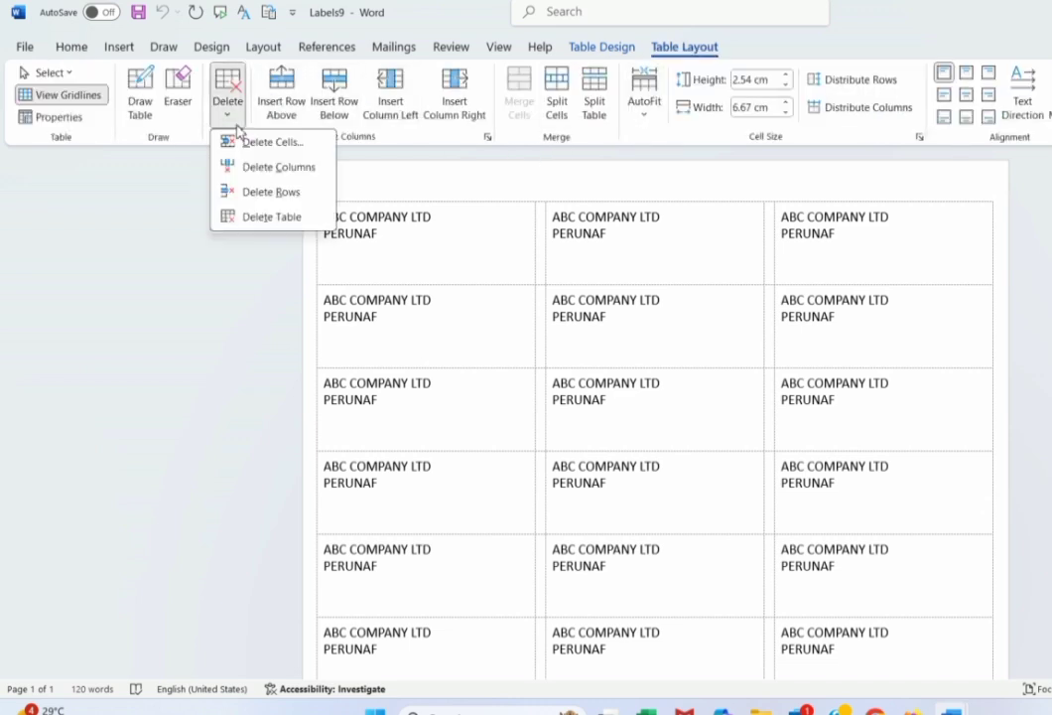
left_click(258, 217)
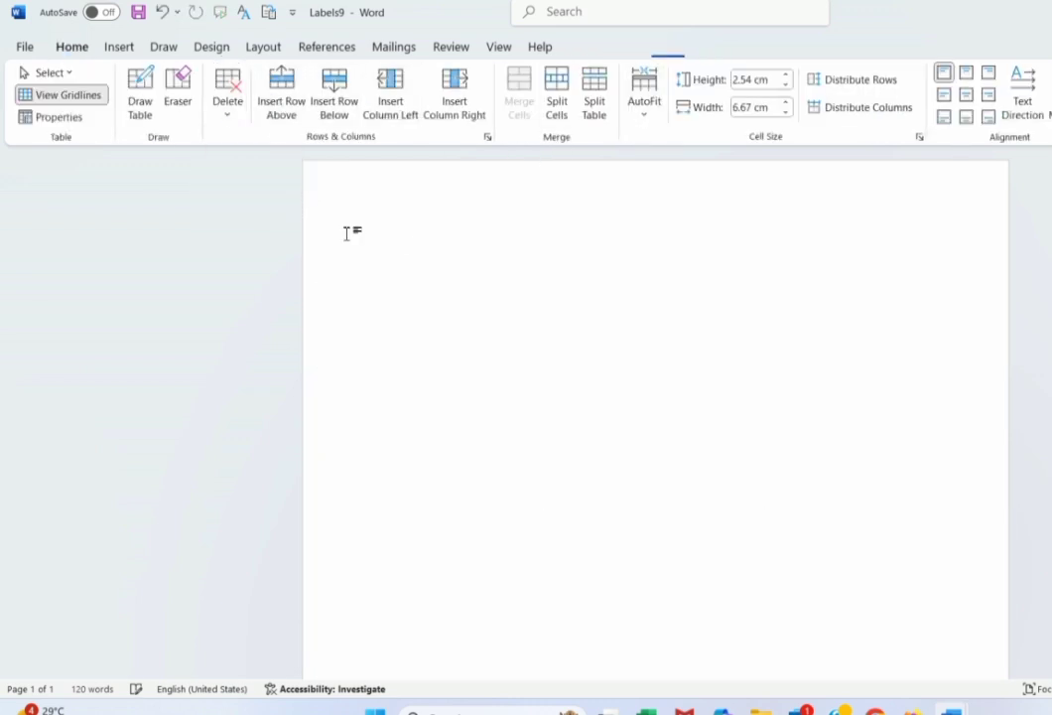
Step: Set up new labels with the three-line ABC COMPANY address and open the label options
left_click(395, 46)
left_click(83, 95)
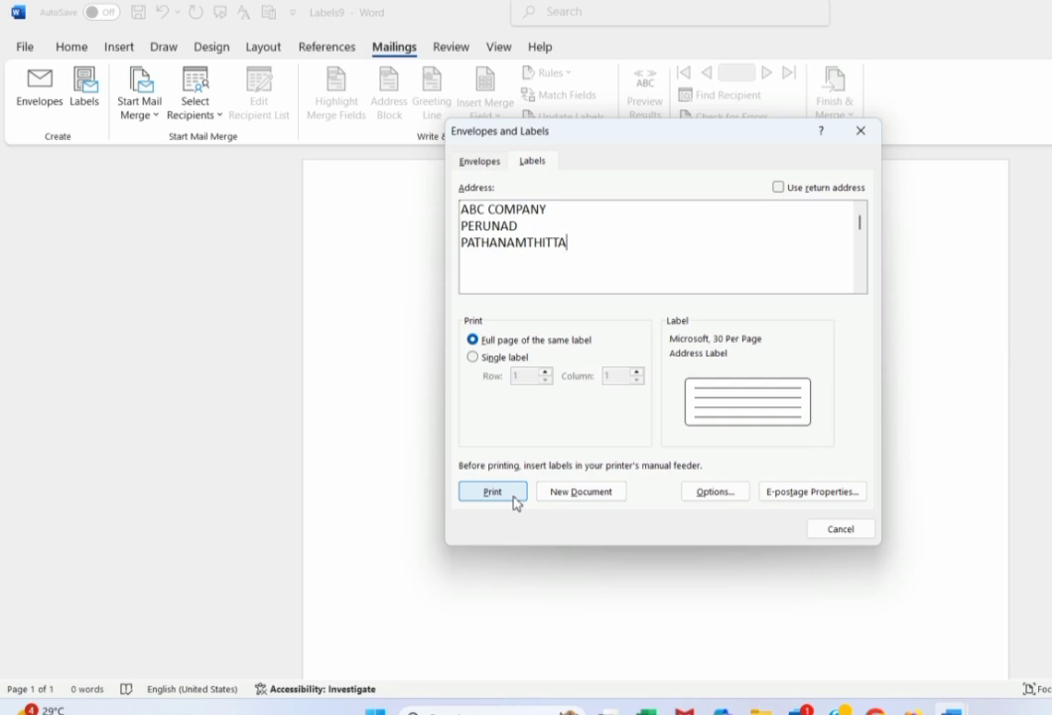
left_click(738, 501)
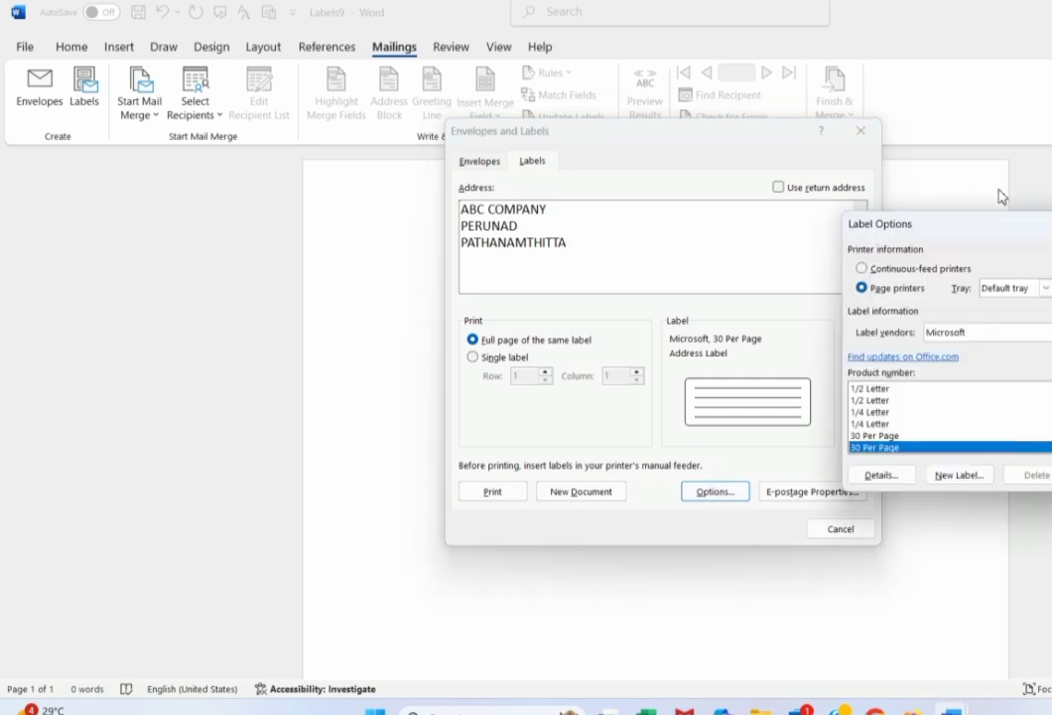
left_click_drag(1013, 221, 654, 171)
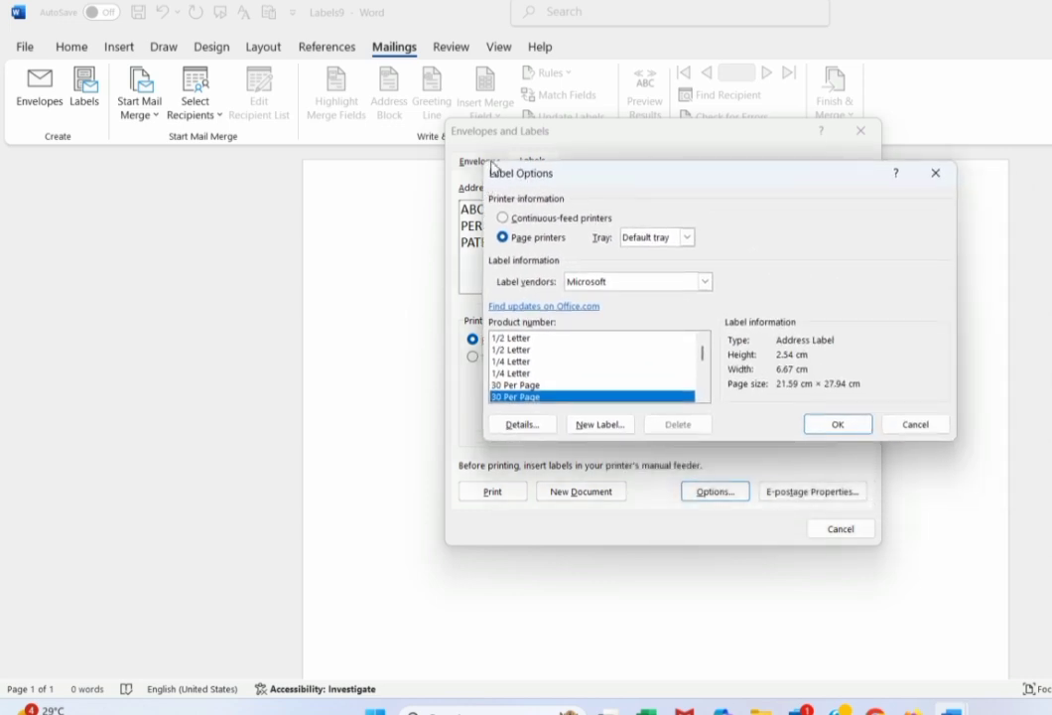
Step: Browse the Microsoft label products and examine the dimensions of 1/2 Letter, Gift Certificate and A4 (Portrait)
left_click(531, 349)
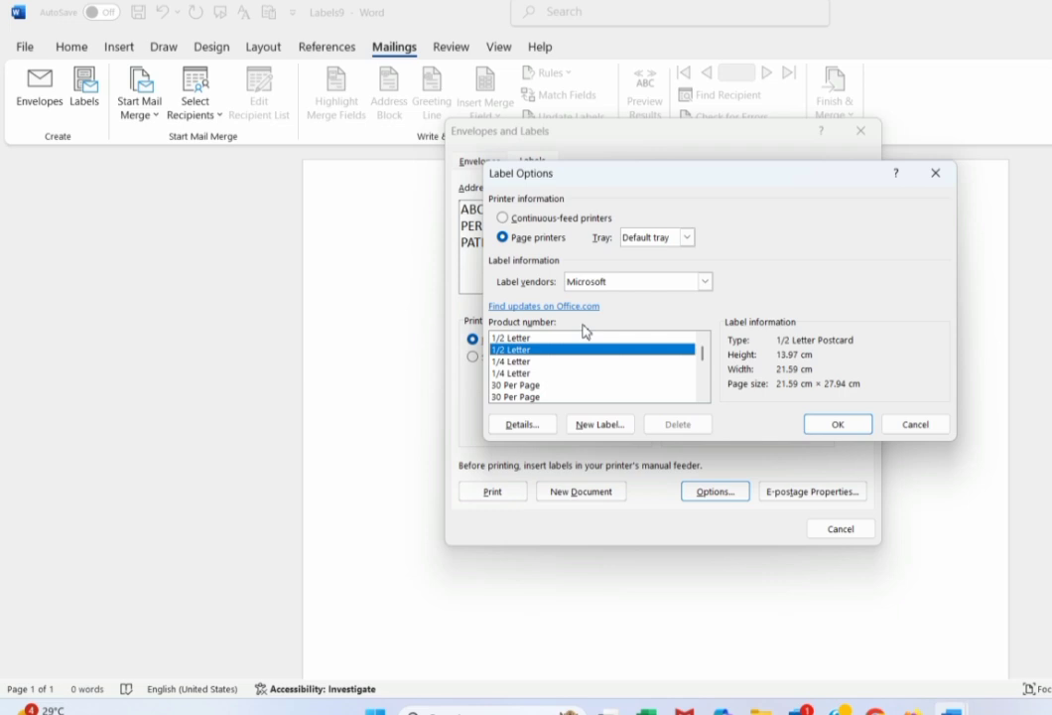
left_click(514, 339)
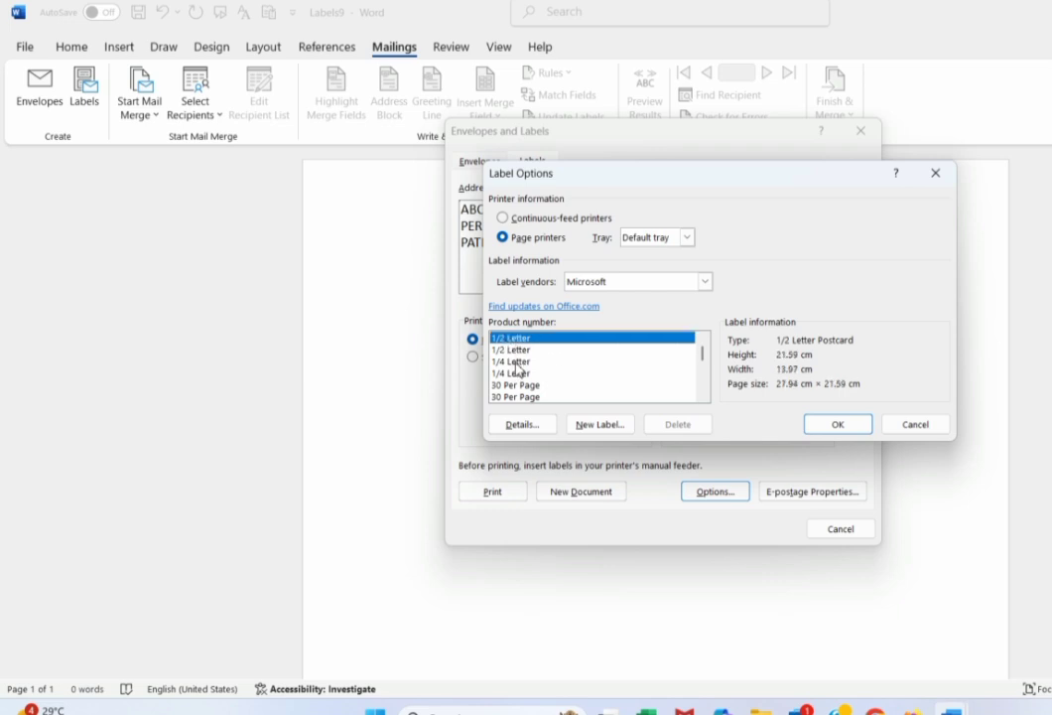
scroll(549, 372, "down", 20)
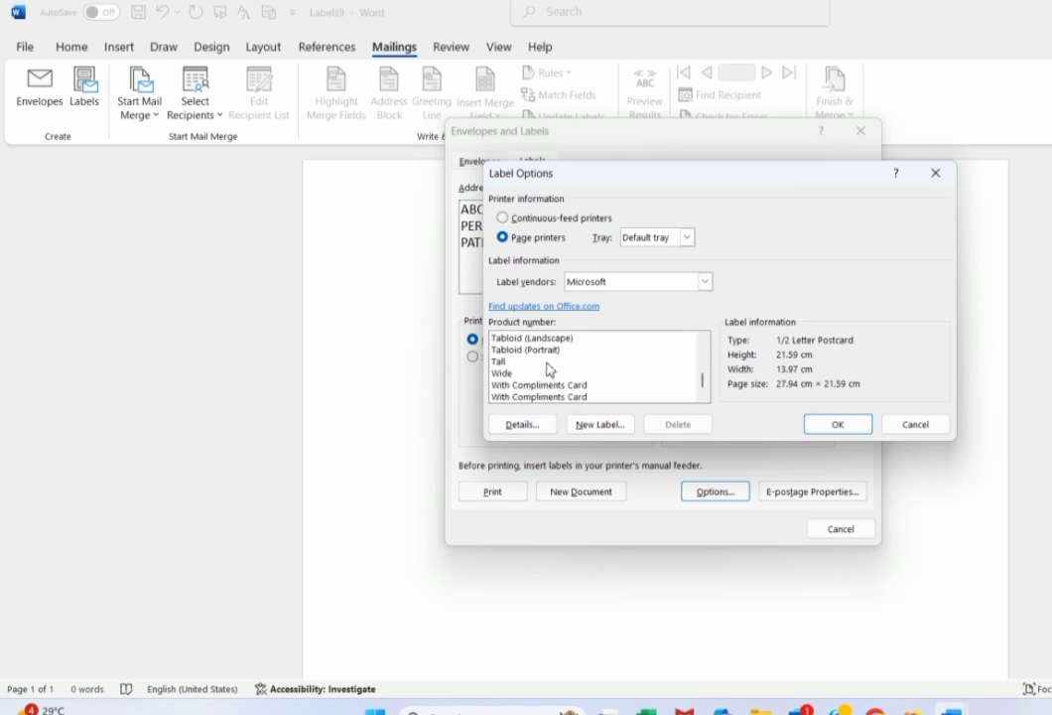
scroll(549, 369, "up", 15)
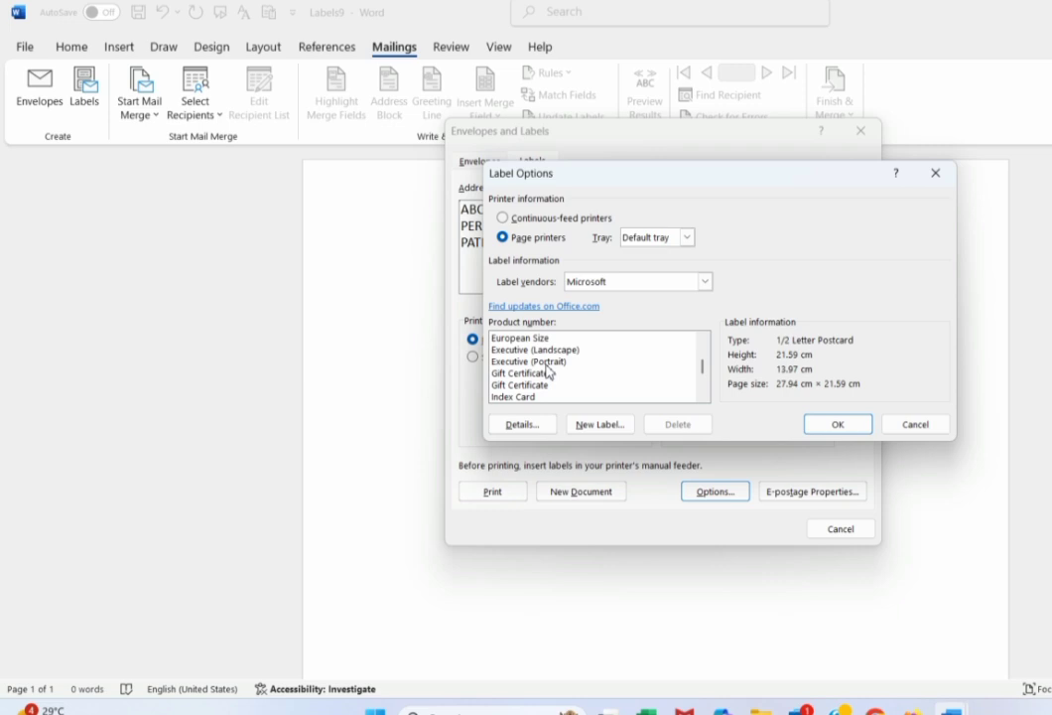
left_click(549, 374)
scroll(541, 383, "up", 8)
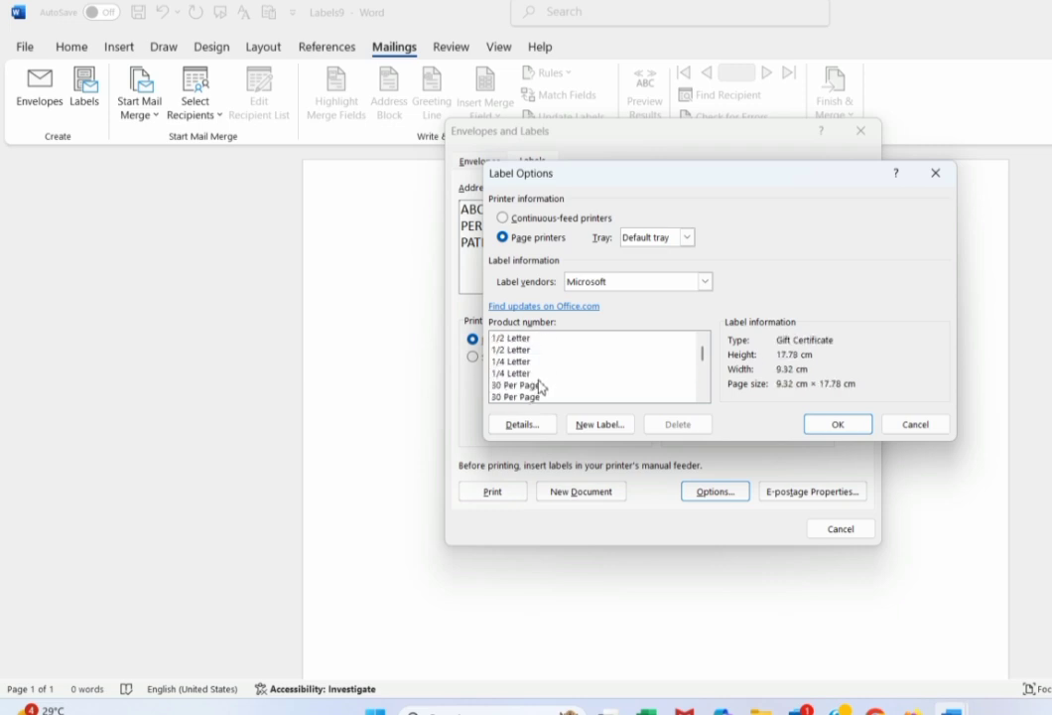
scroll(541, 385, "down", 2)
left_click(539, 350)
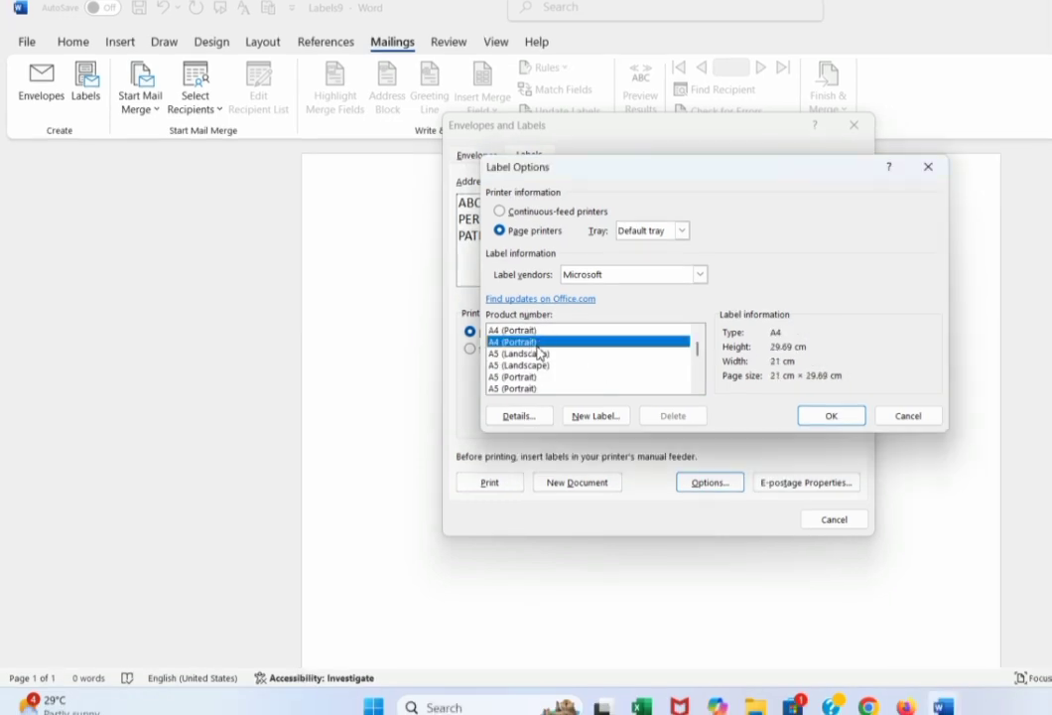
scroll(539, 352, "down", 2)
scroll(539, 352, "up", 5)
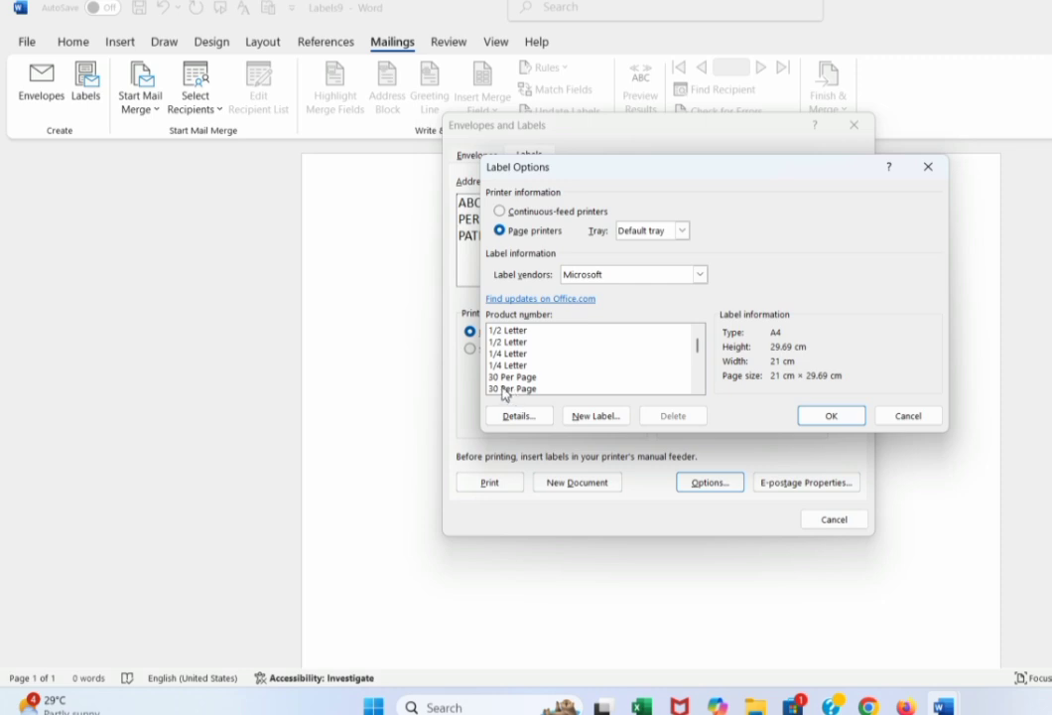
Step: Compare the two 30 Per Page products and apply the second one, the 2.54 by 6.67 cm address label
left_click(507, 389)
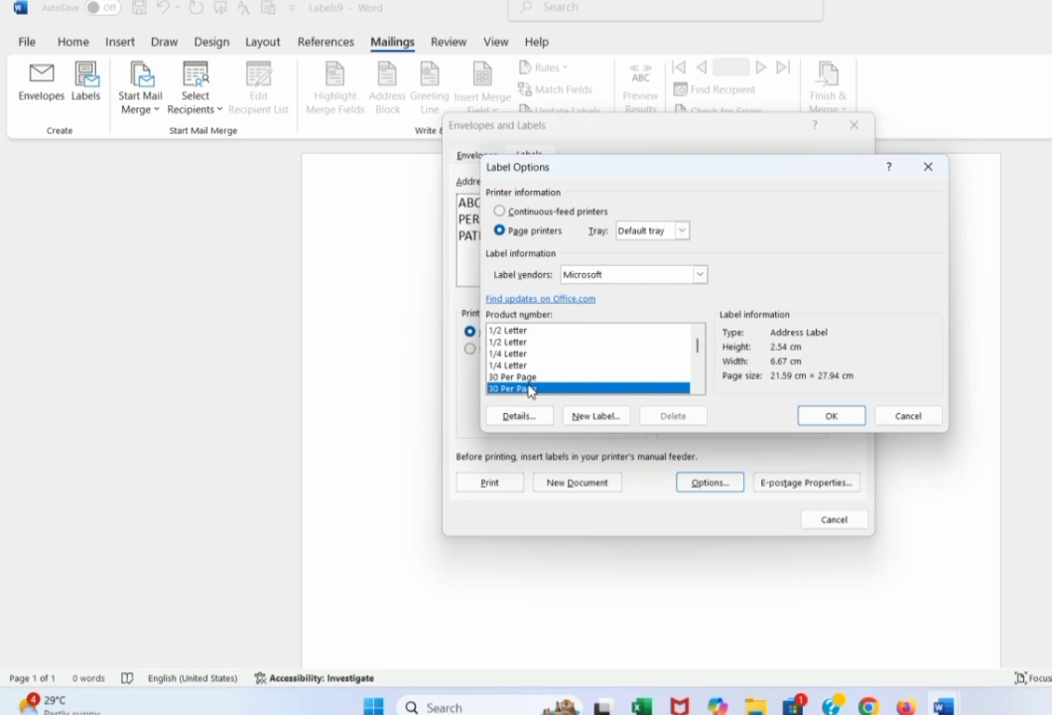
left_click(501, 377)
left_click(505, 390)
left_click(504, 377)
left_click(508, 388)
left_click(831, 417)
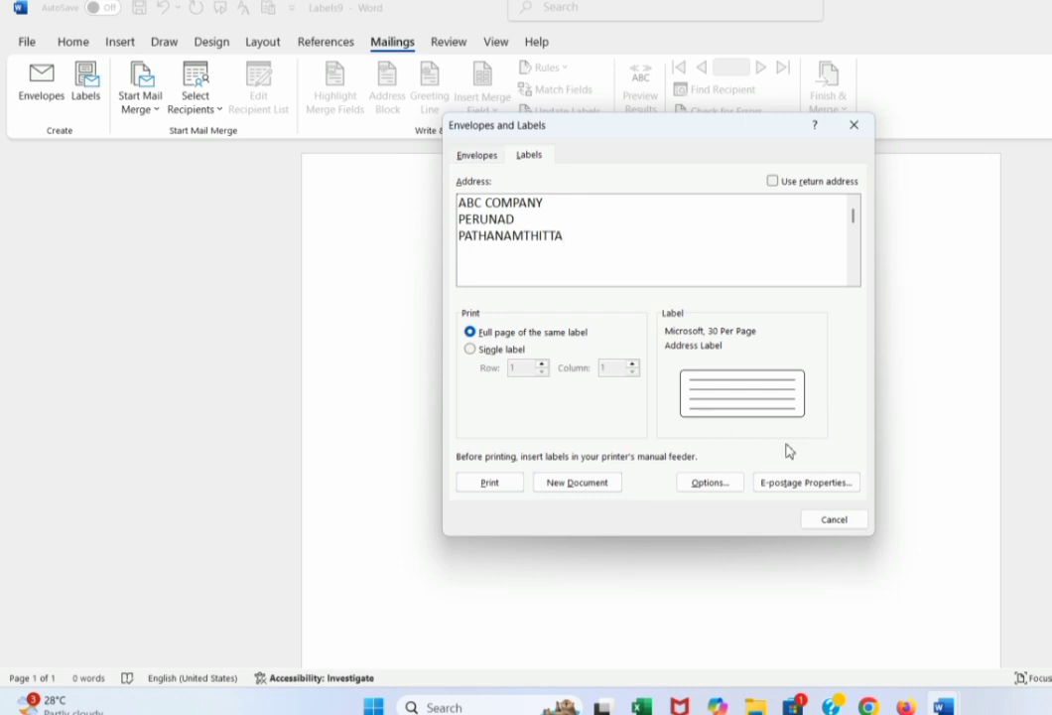
Step: Generate a new document with a full page of the same ABC COMPANY label and review the whole sheet
left_click(545, 205)
left_click(556, 484)
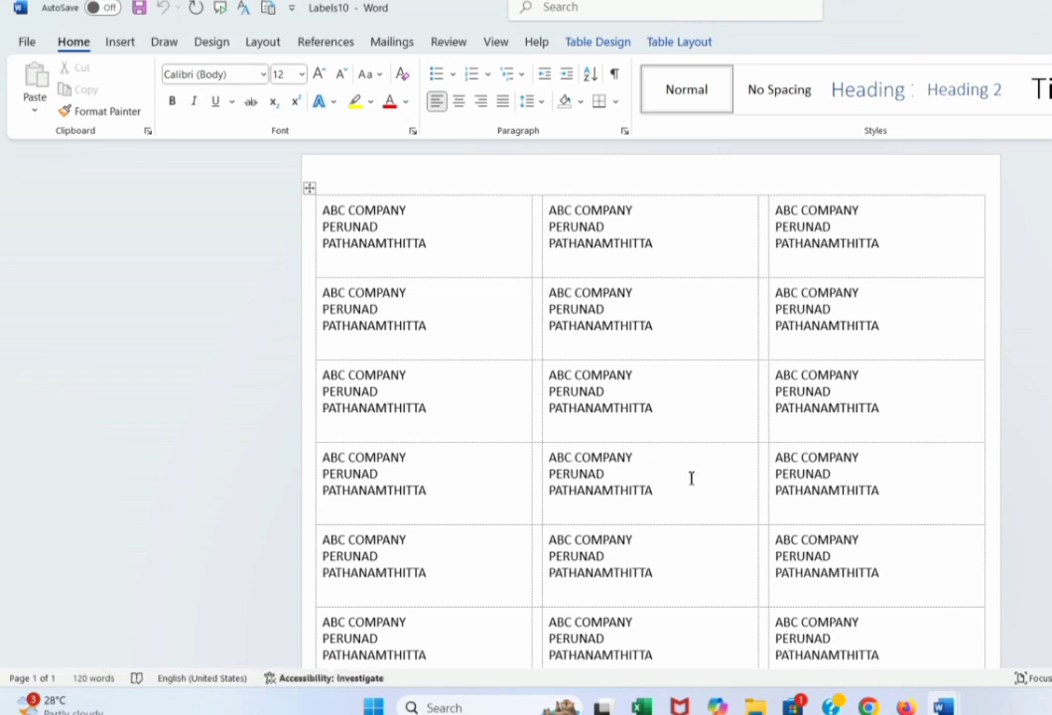
scroll(691, 476, "down", 3)
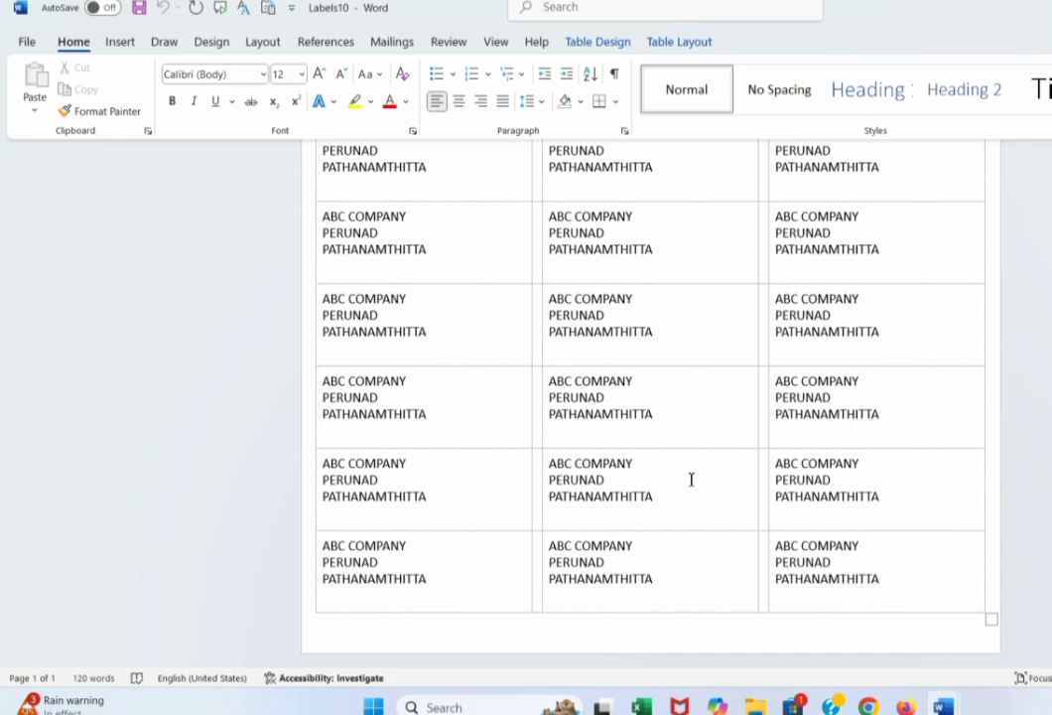
scroll(691, 480, "up", 3)
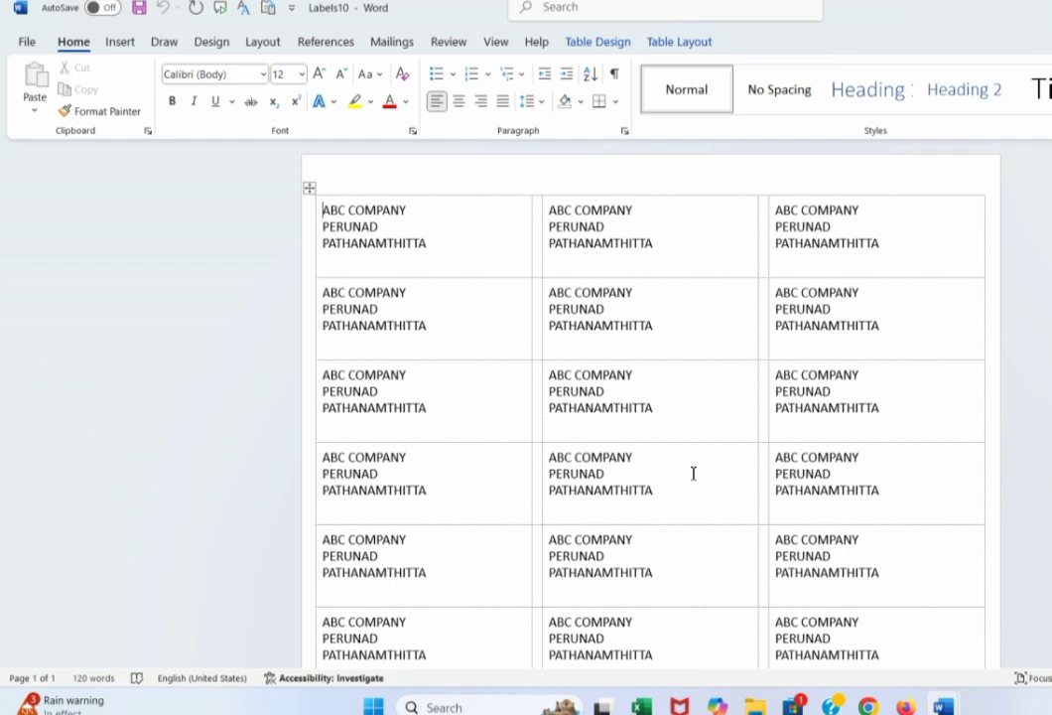
Step: Start inserting a picture from this device into the first label, look through the common folders and open Pictures
left_click(132, 46)
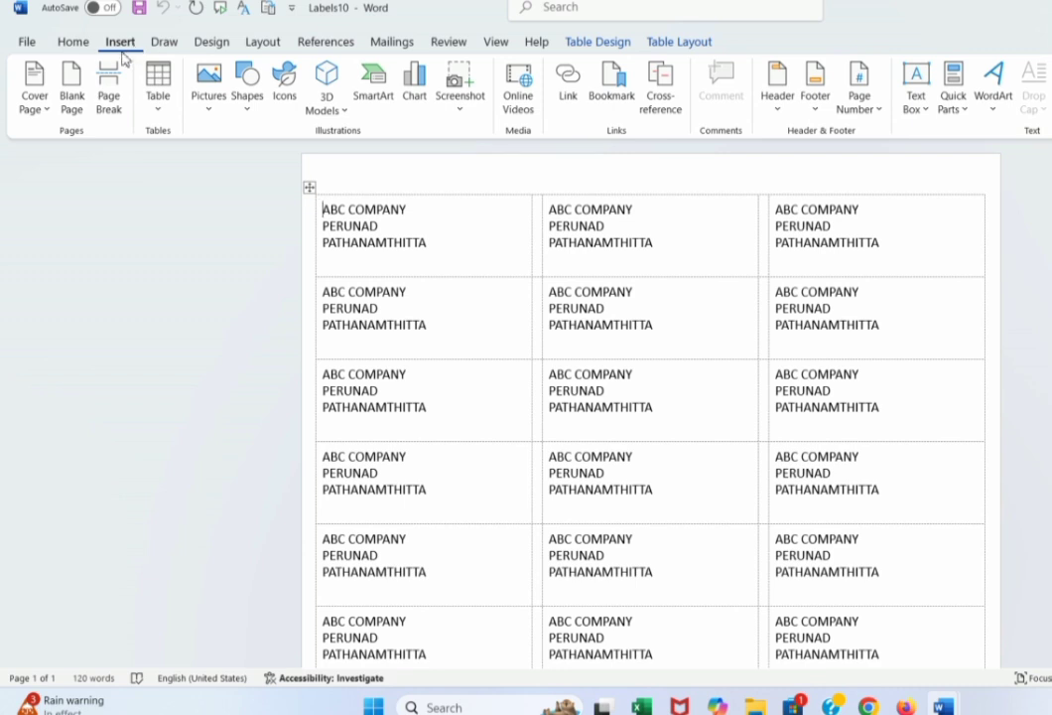
left_click(207, 112)
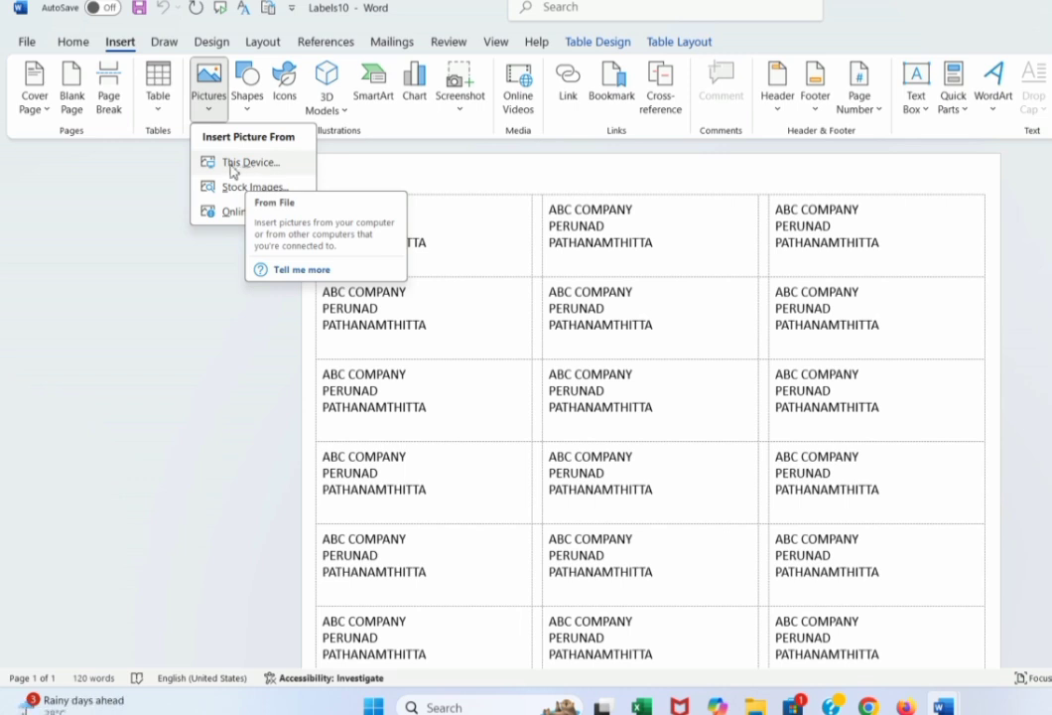
left_click(233, 169)
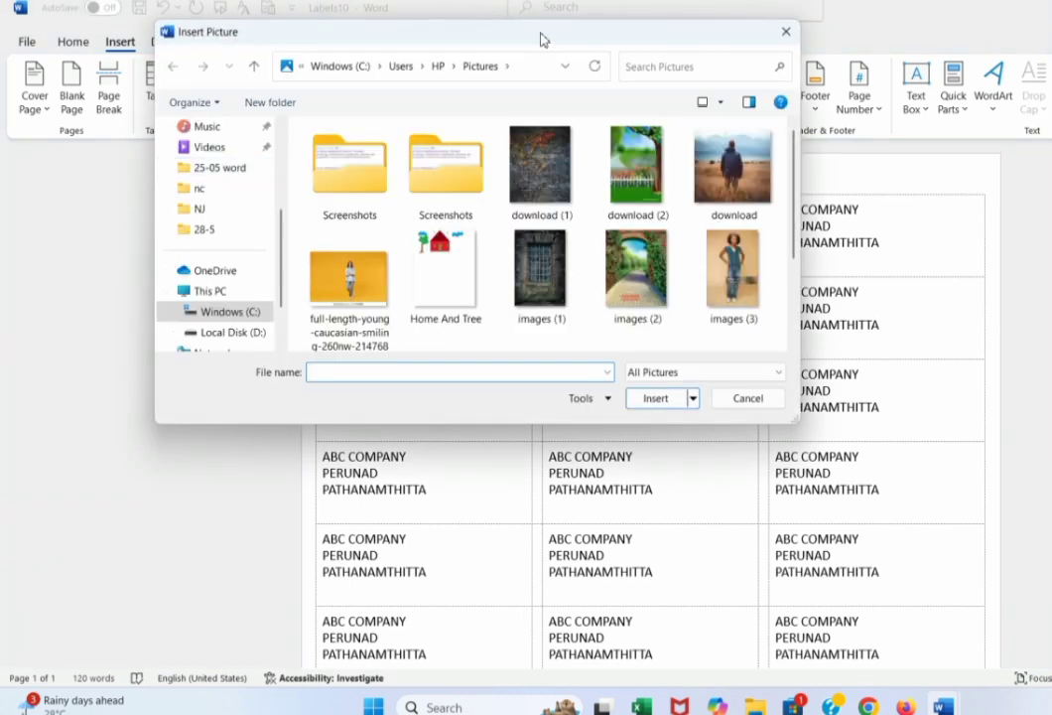
scroll(229, 169, "up", 3)
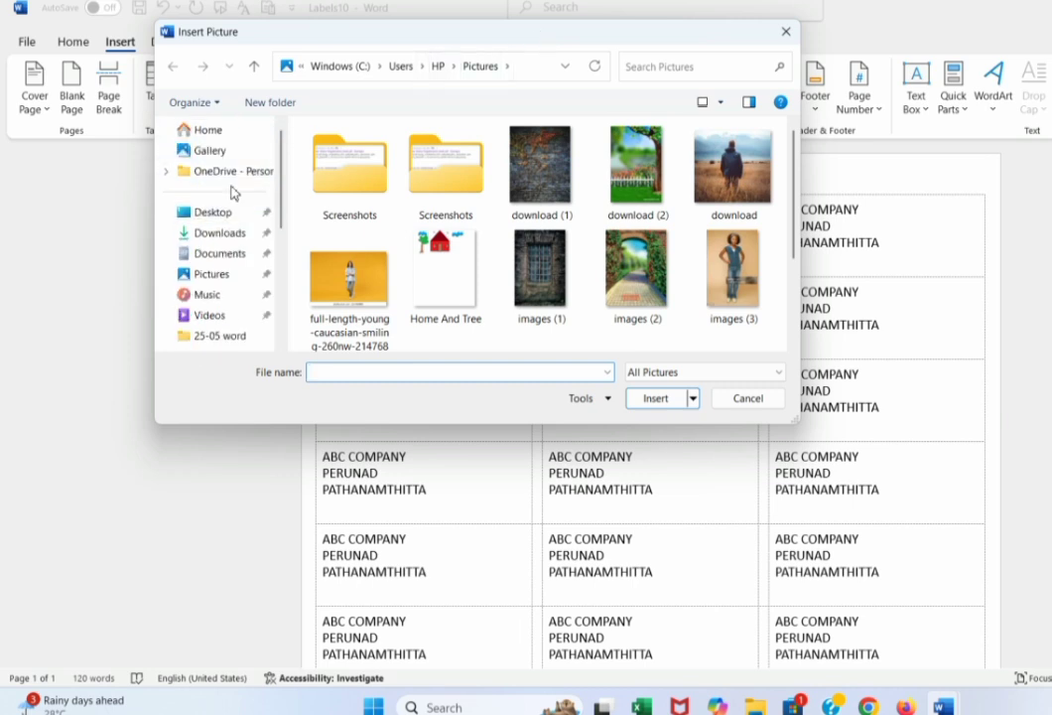
left_click(209, 215)
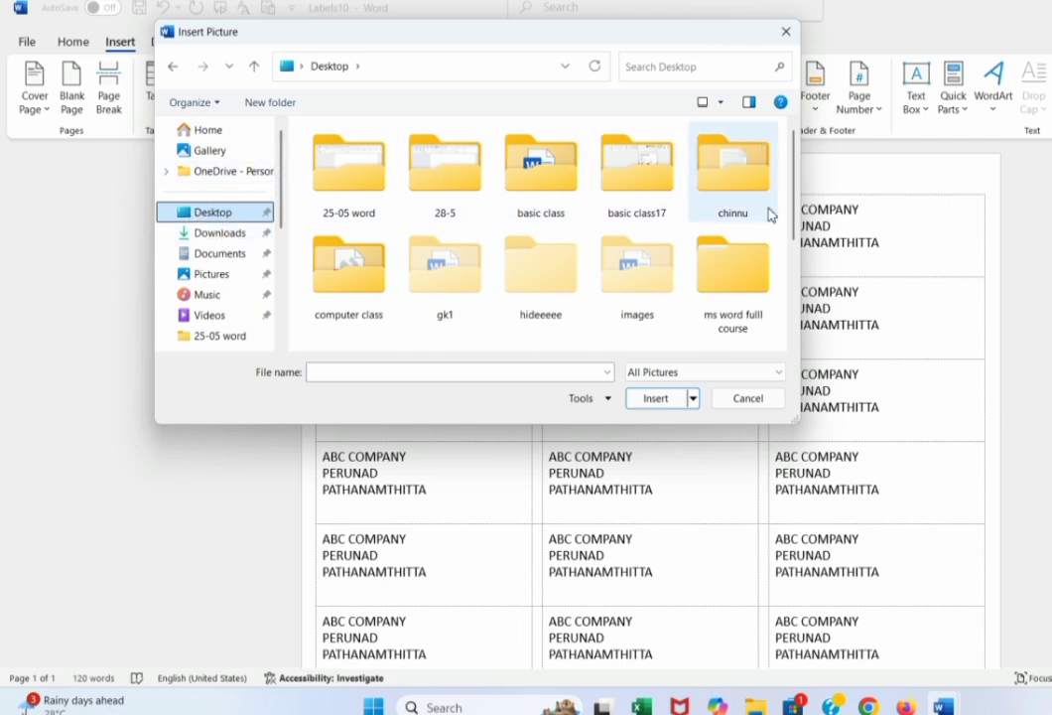
left_click(221, 235)
left_click(218, 255)
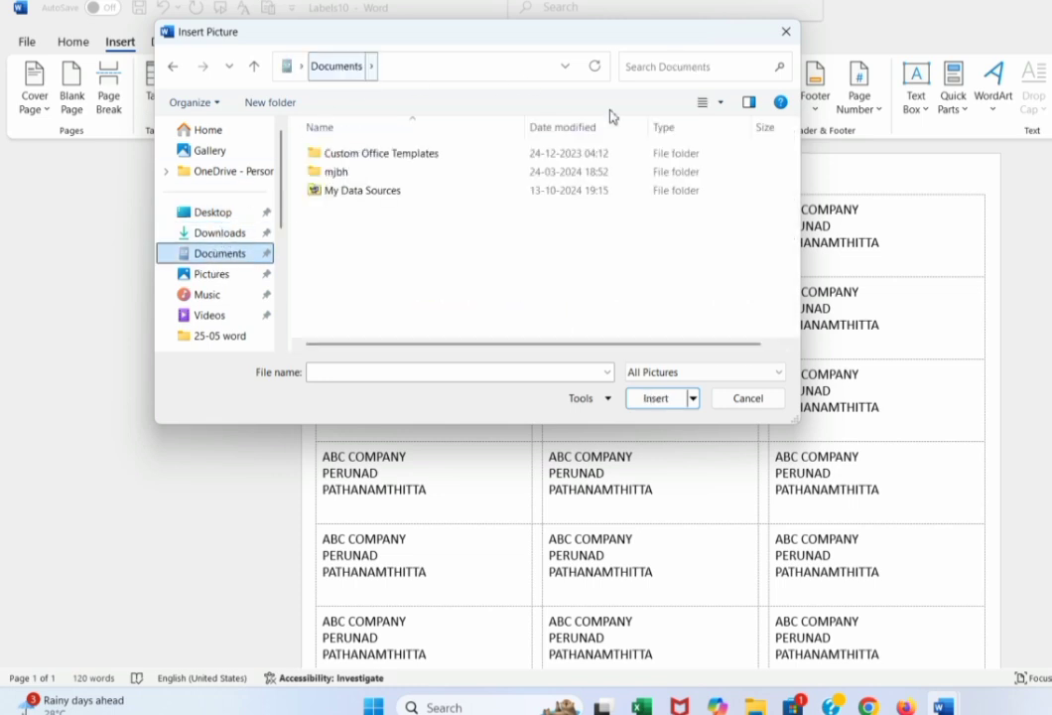
left_click(208, 278)
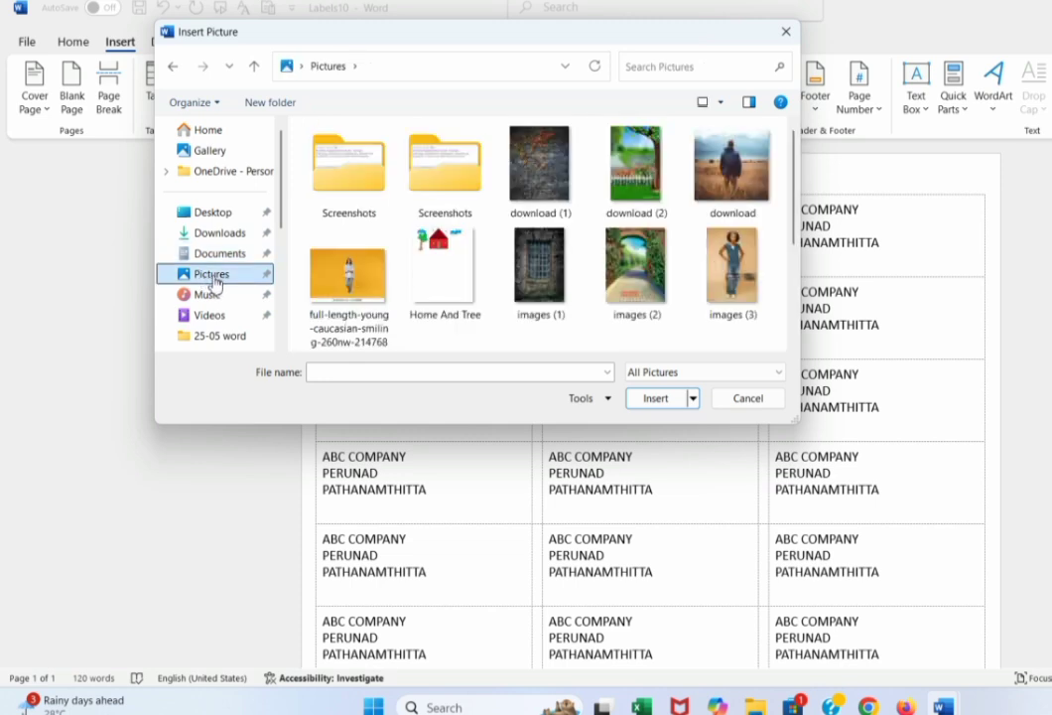
Step: Find the Pink-Tulips image among the pictures and insert it into the first label
scroll(596, 227, "down", 2)
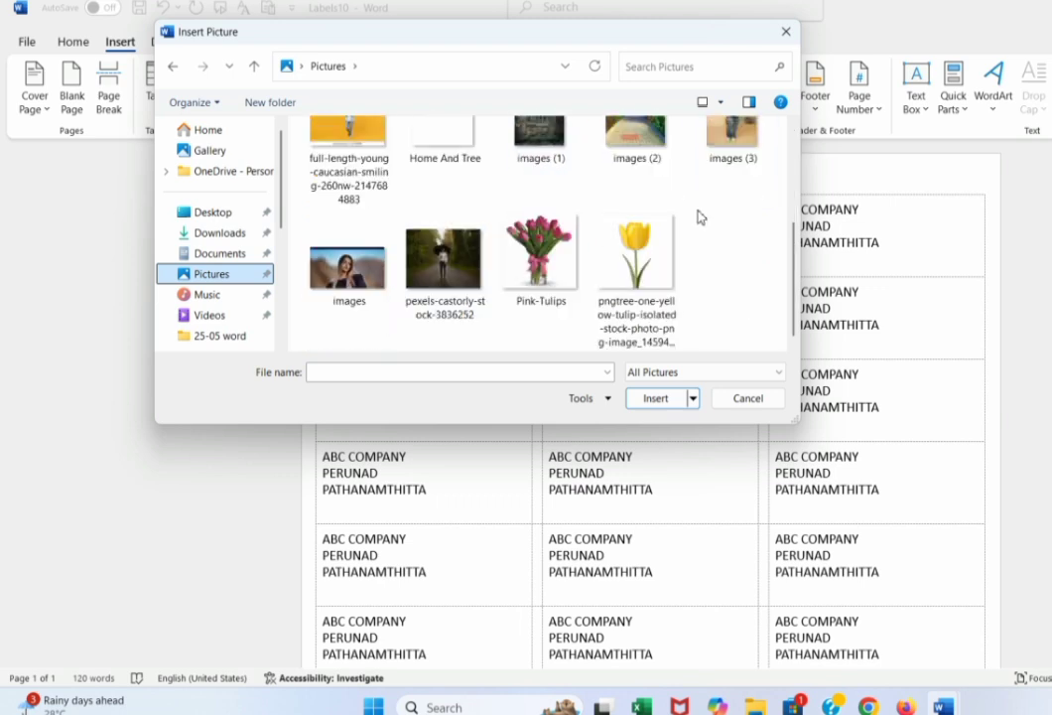
scroll(655, 239, "up", 2)
scroll(650, 242, "down", 2)
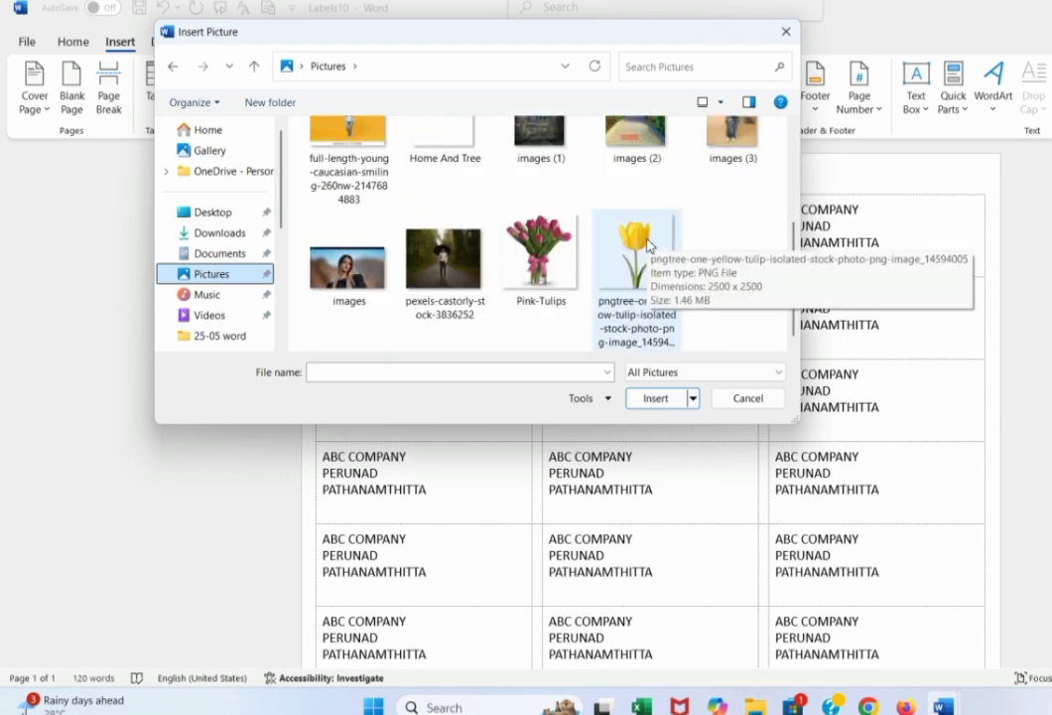
left_click(525, 260)
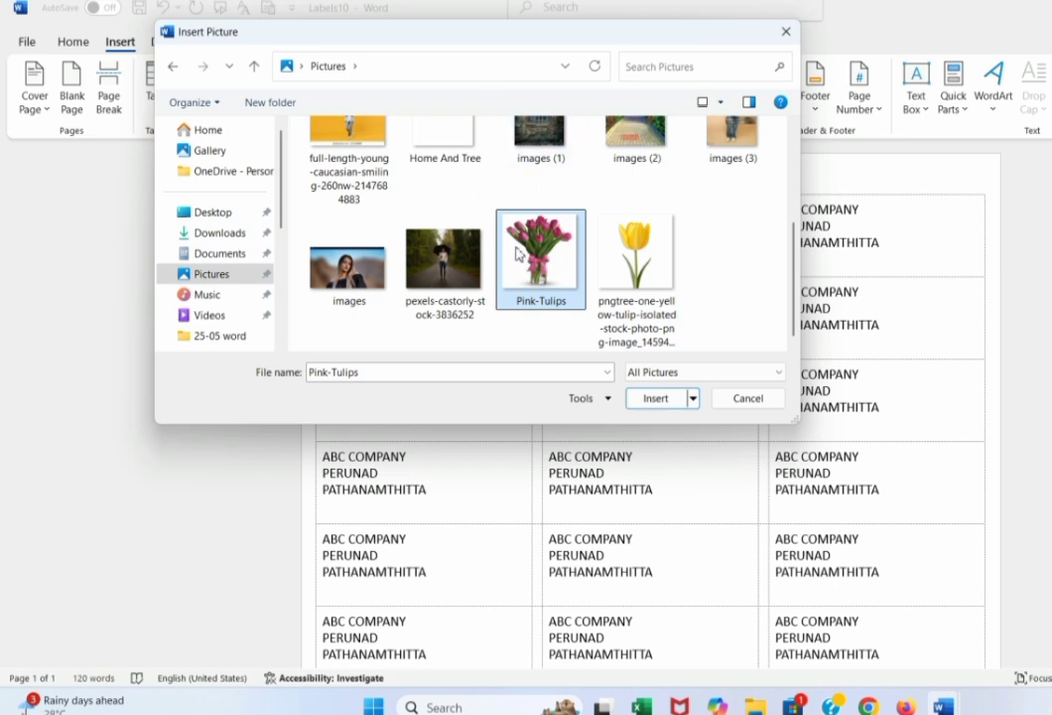
left_click(655, 398)
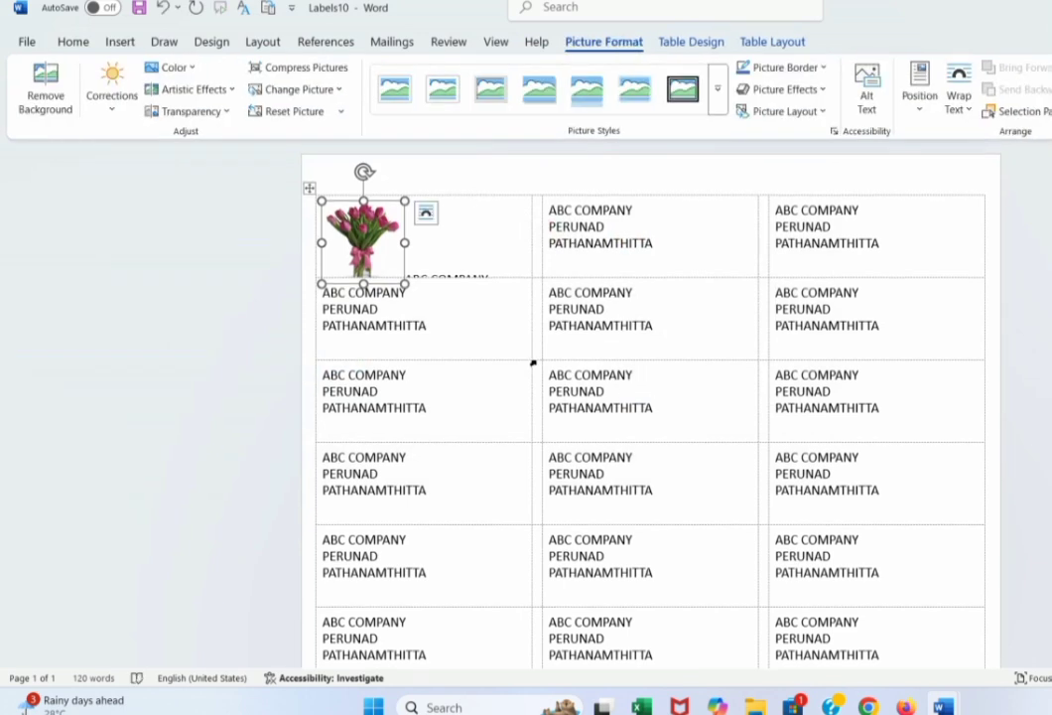
Step: Position the tulip picture at the top right of the first label with text wrapping
left_click_drag(366, 211, 444, 245)
left_click(387, 244)
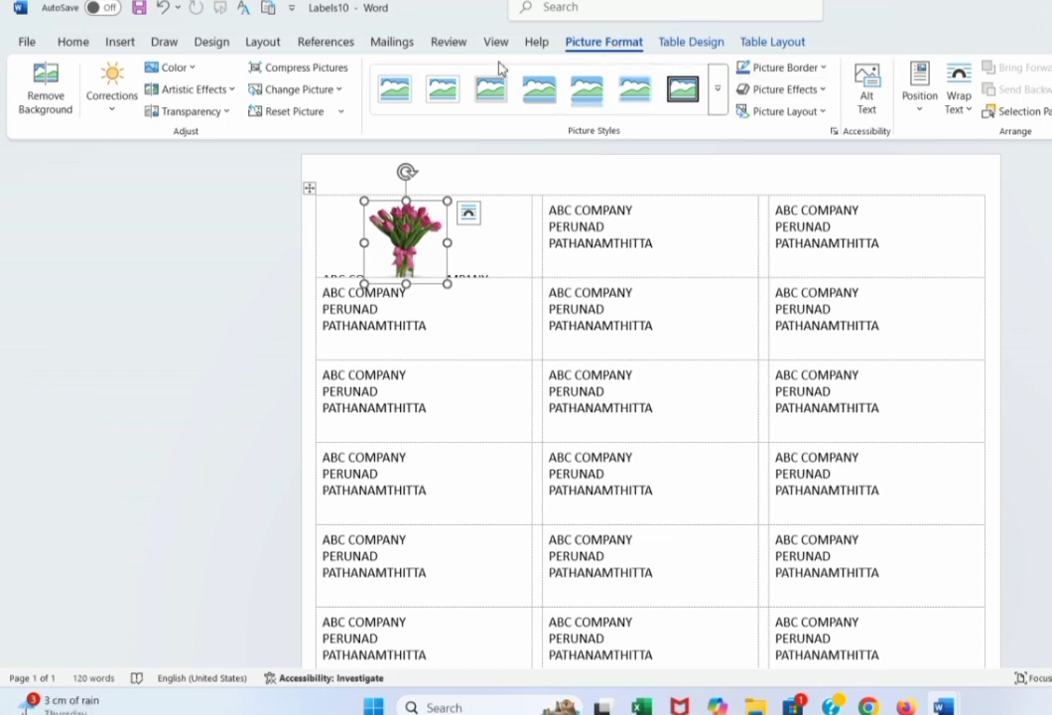
left_click(907, 117)
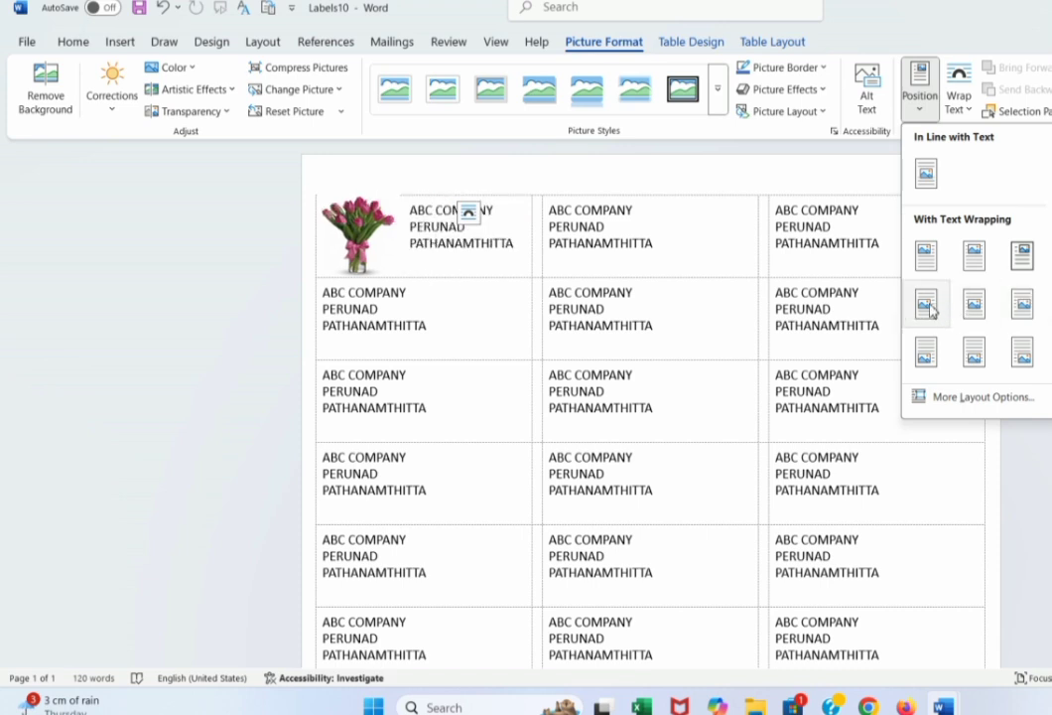
left_click(1022, 258)
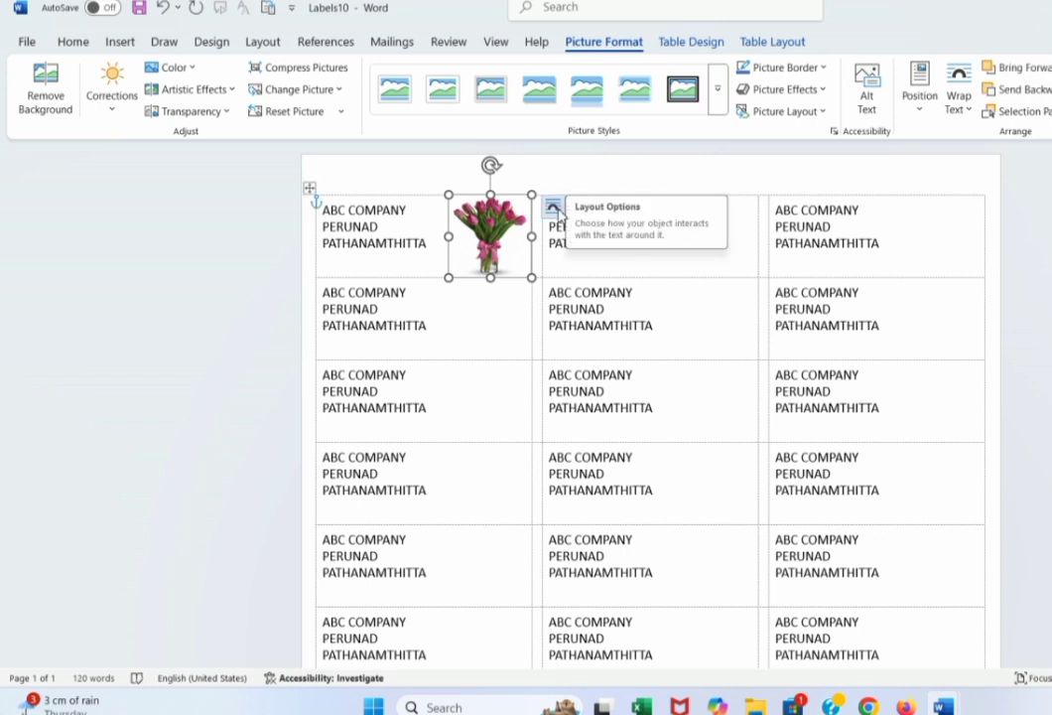
Step: Stretch the tulip picture across the full width of the first label and set its text wrapping to Behind Text
left_click_drag(490, 234, 442, 240)
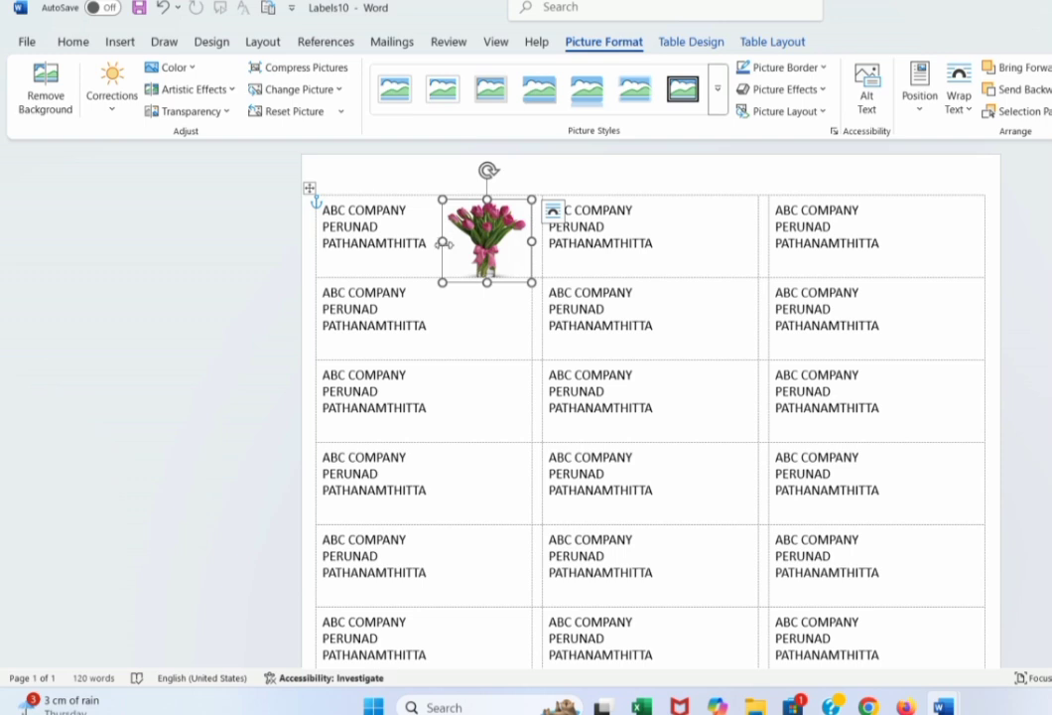
left_click_drag(442, 243, 314, 235)
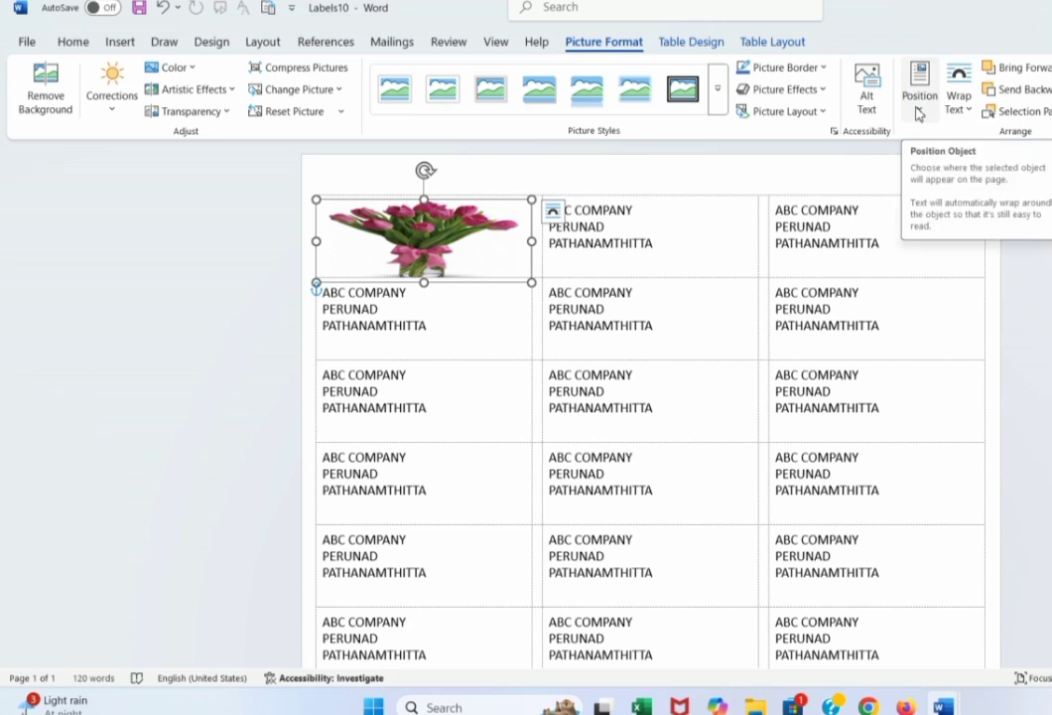
left_click(970, 112)
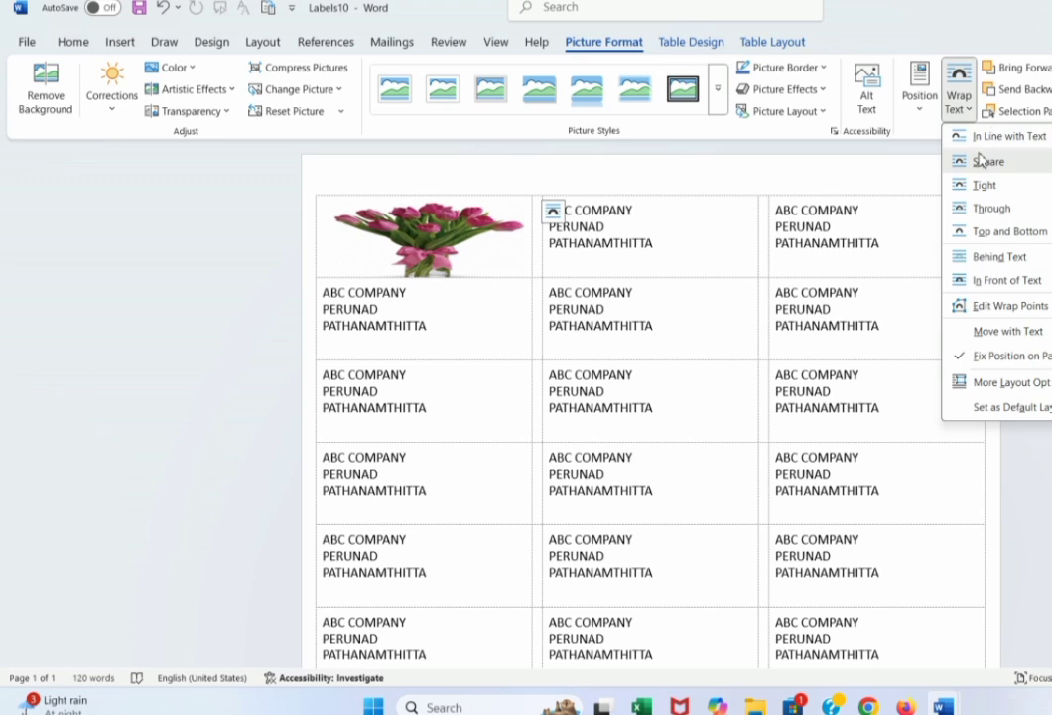
left_click(1013, 260)
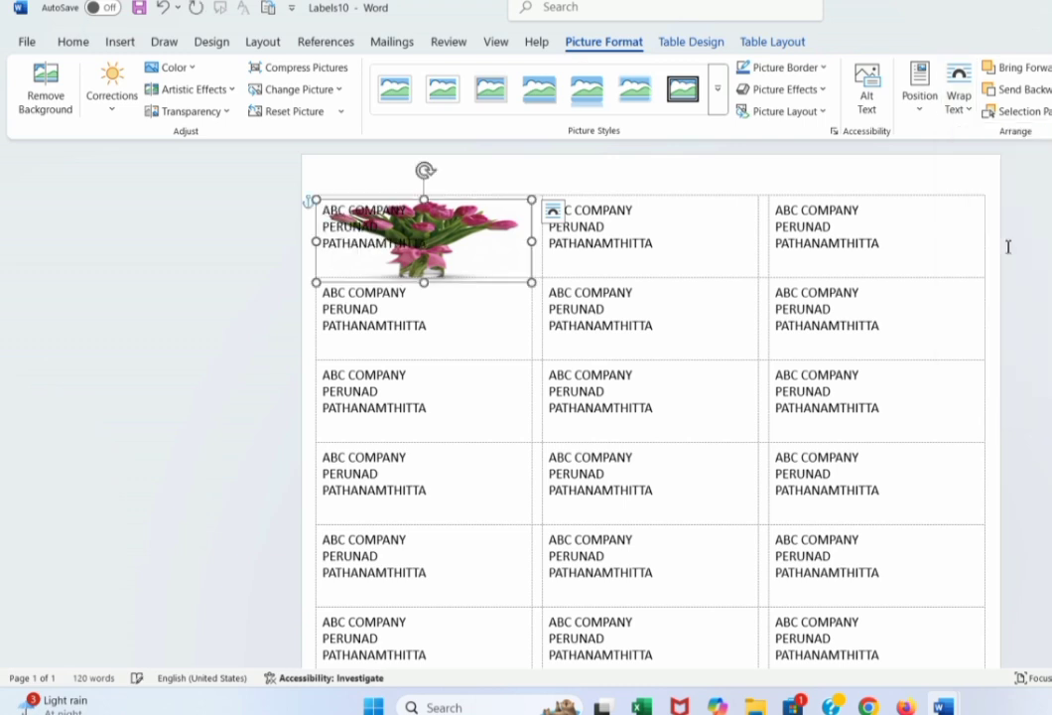
left_click(464, 250)
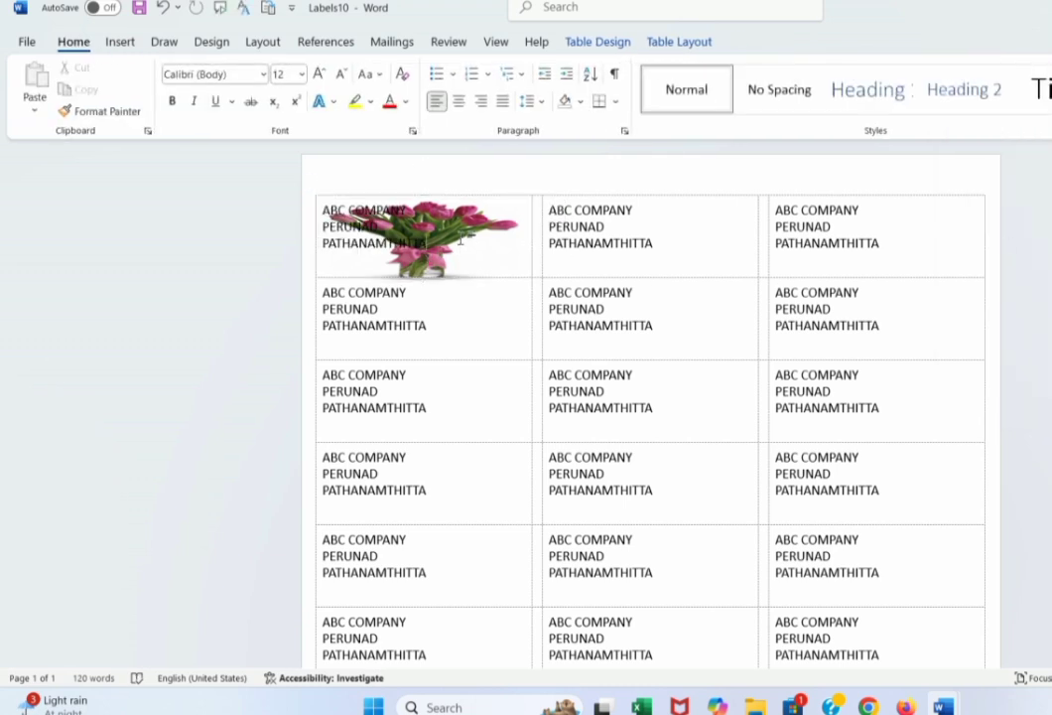